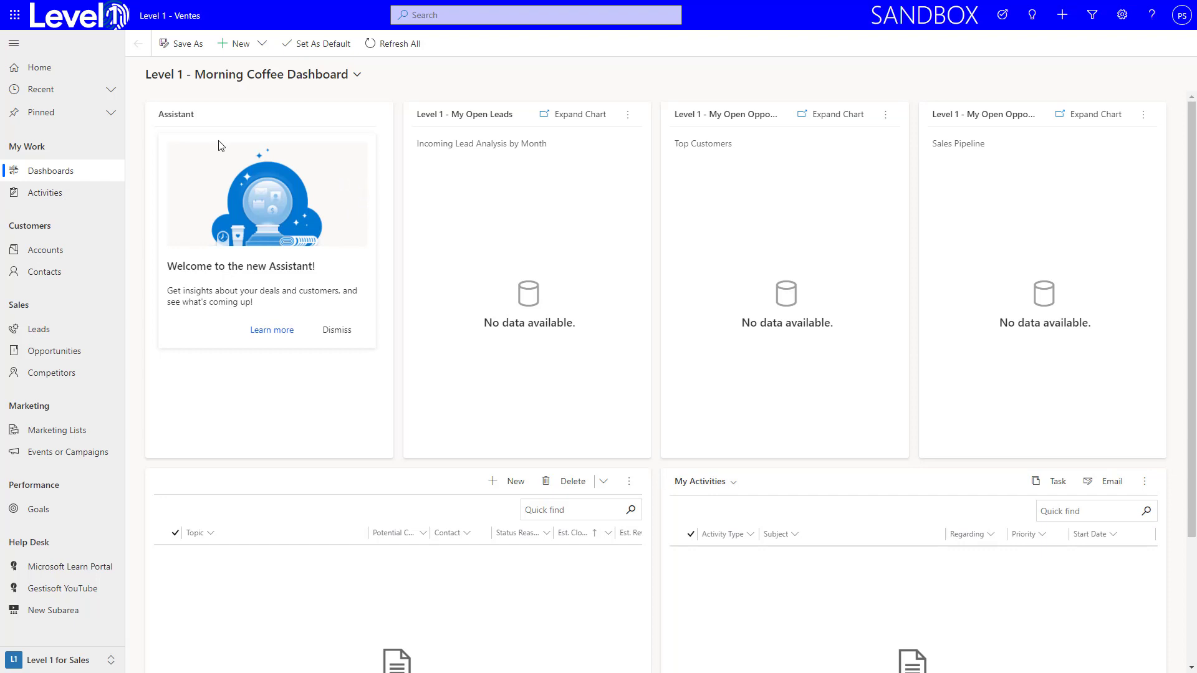
Switch to Power Apps, check that the Level1_Sandbox environment is selected, and open its list of solutions.
click(14, 15)
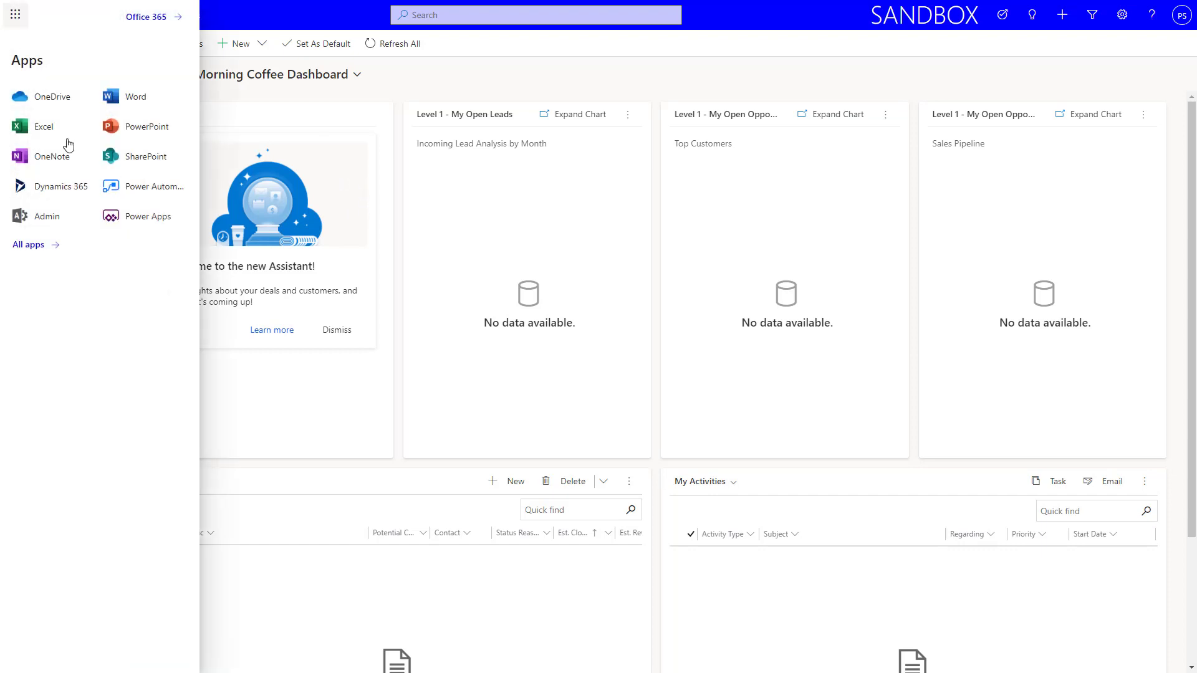
click(156, 218)
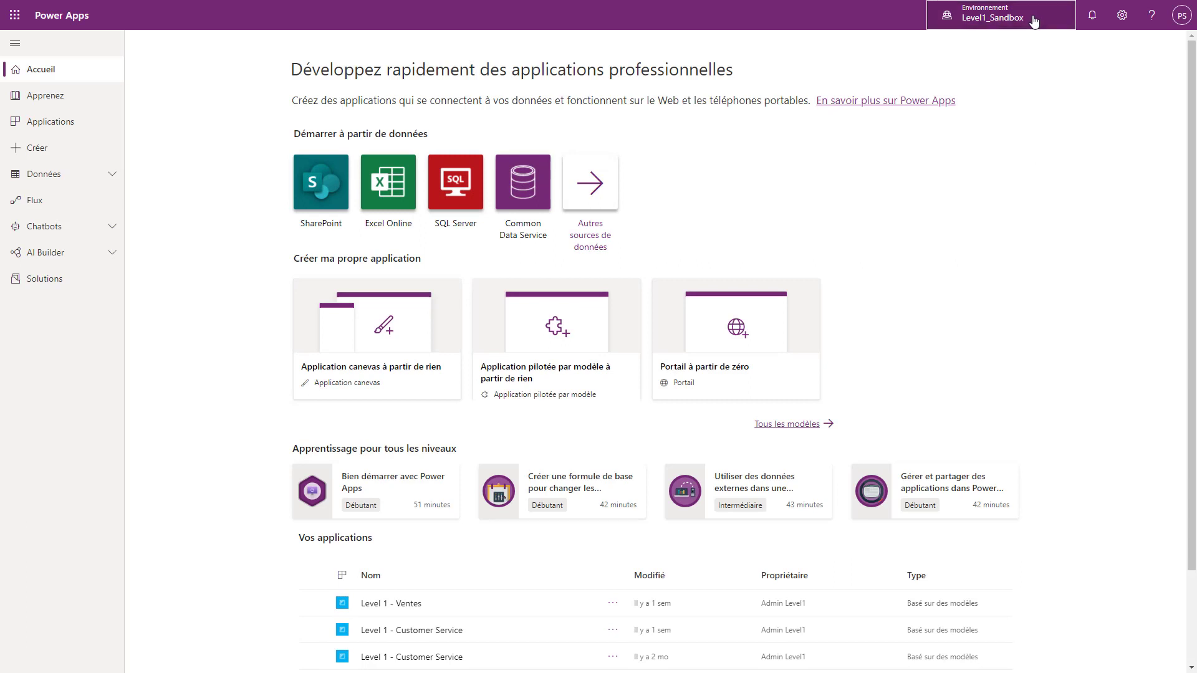
click(1033, 22)
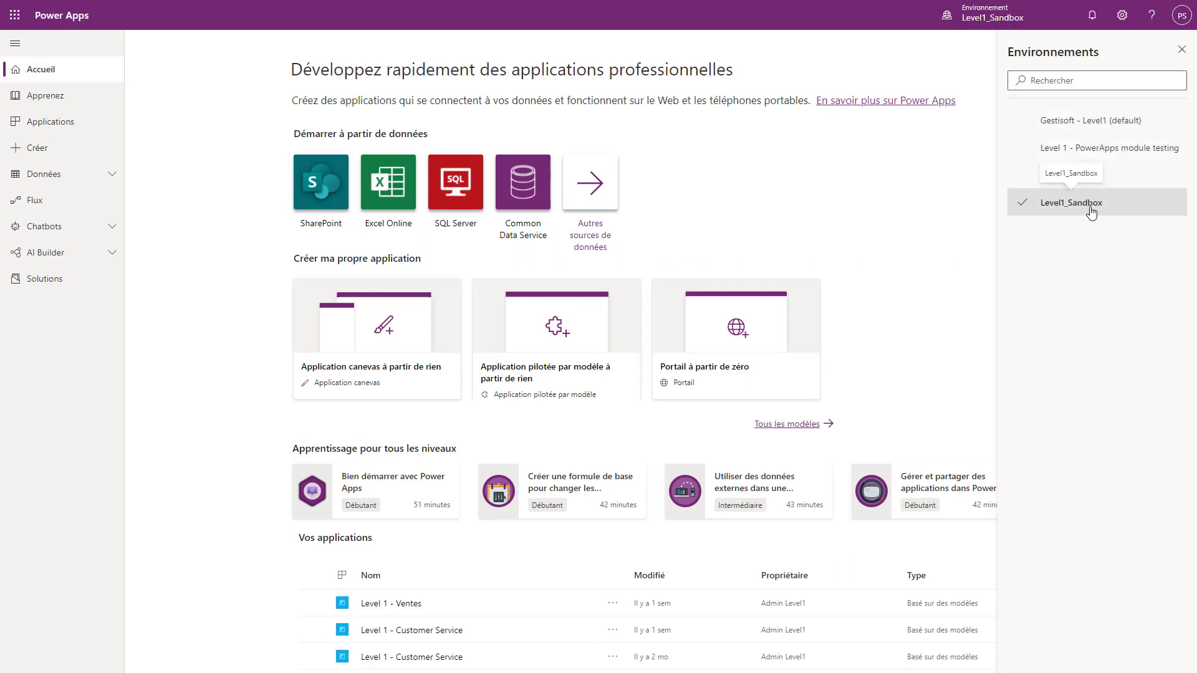
click(83, 290)
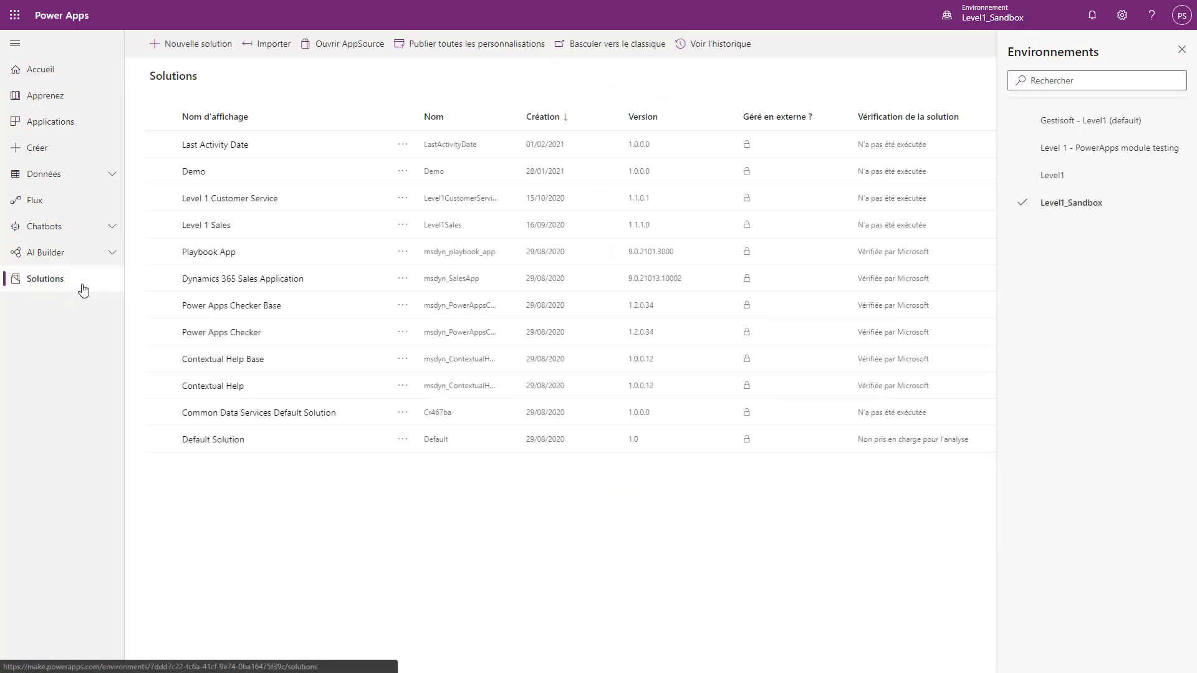
Start a new solution with the display name "Dernière Date d'Activité".
click(215, 50)
click(1140, 72)
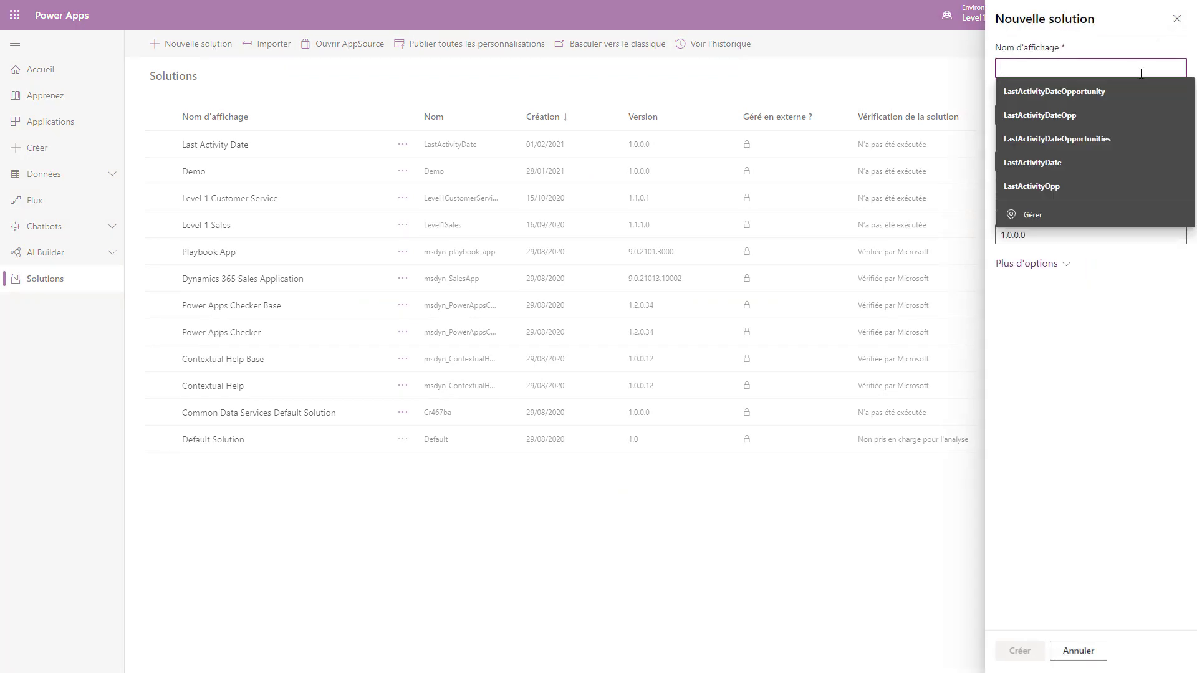
text(Derni)
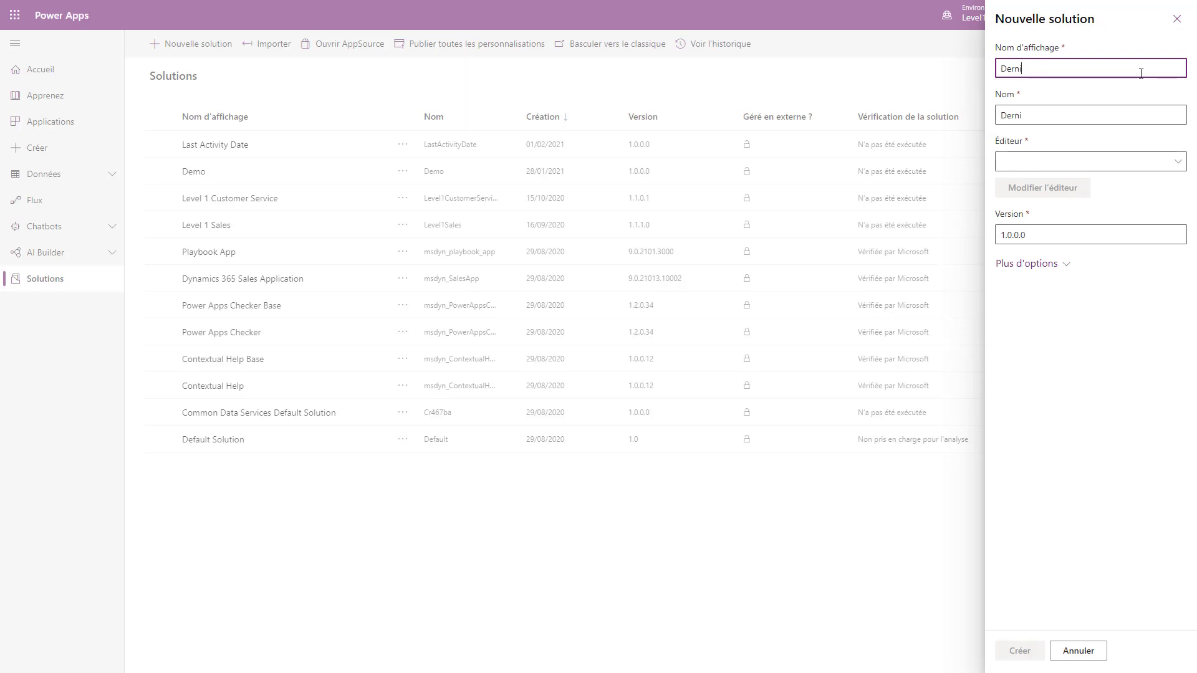
text(er)
key(BackSpace)
text(re)
key(BackSpace)
key(BackSpace)
text(re Date d)
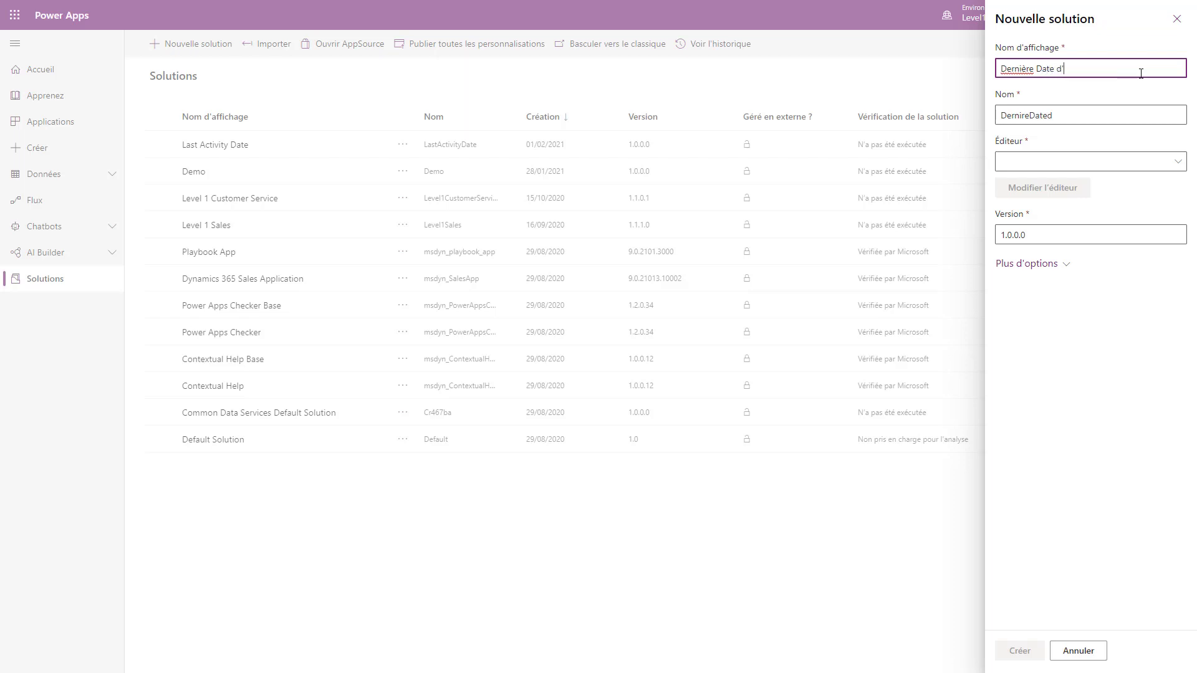
text('Activité)
Correct the solution's name to DerniereDatedActivite, choose Level 1 by Gestisoft as publisher, and create the solution.
click(1130, 116)
text(e)
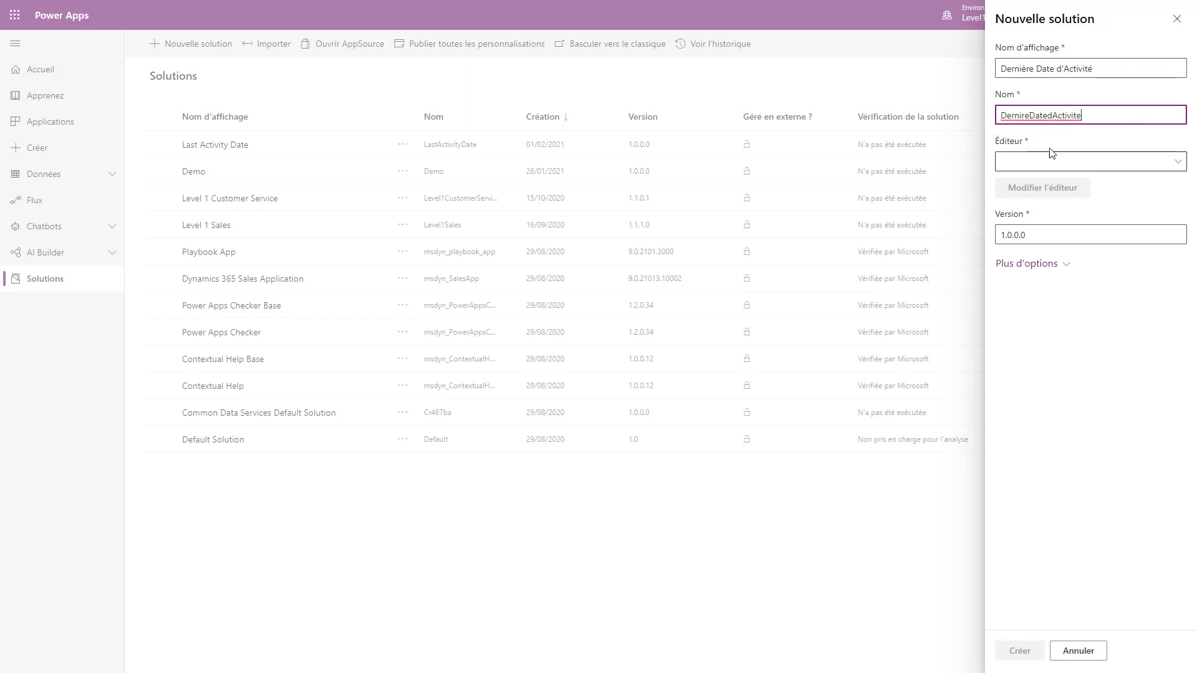
click(1023, 115)
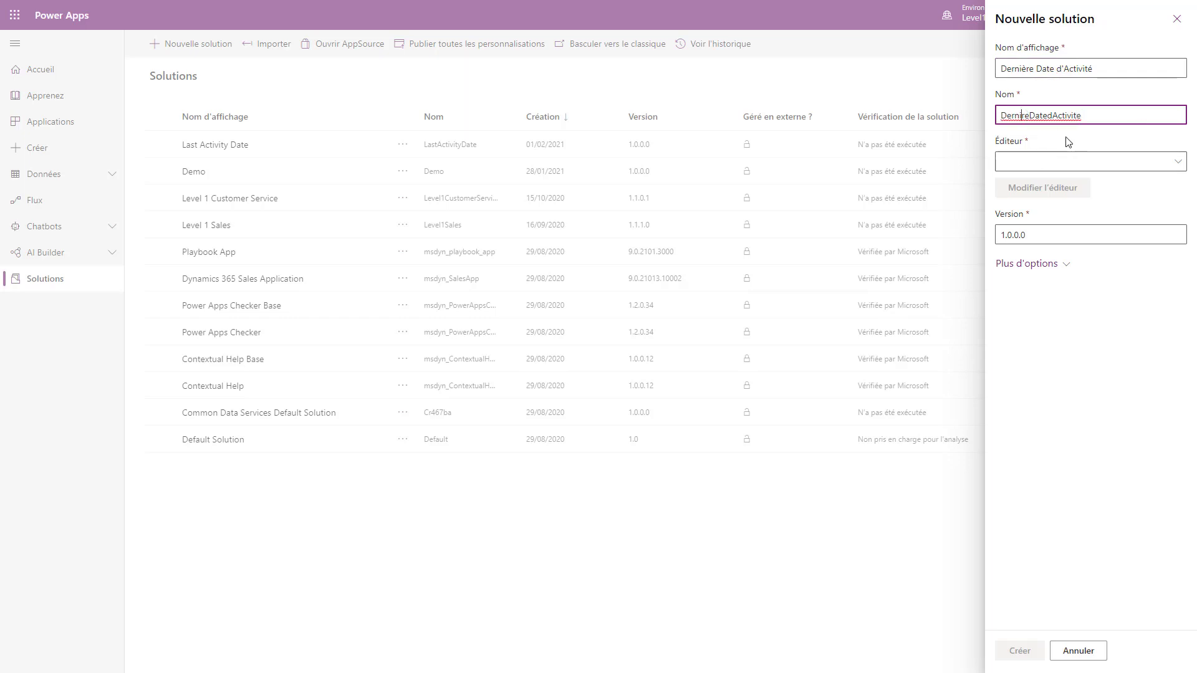
text(e)
click(1067, 160)
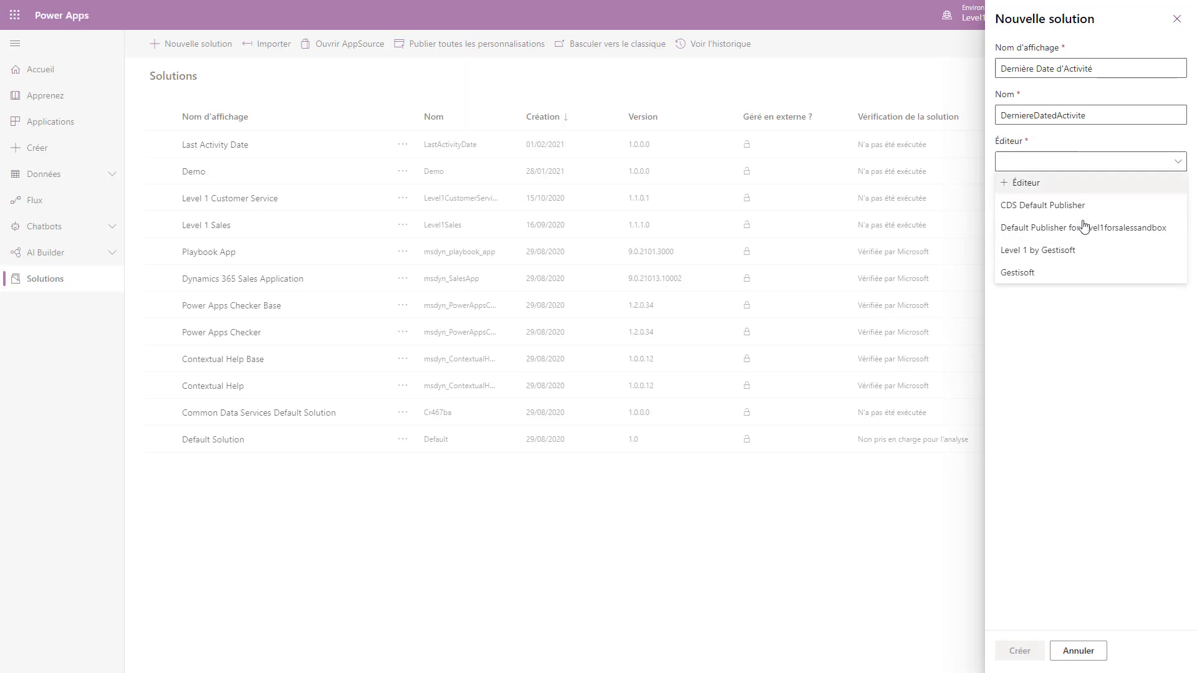
click(1084, 252)
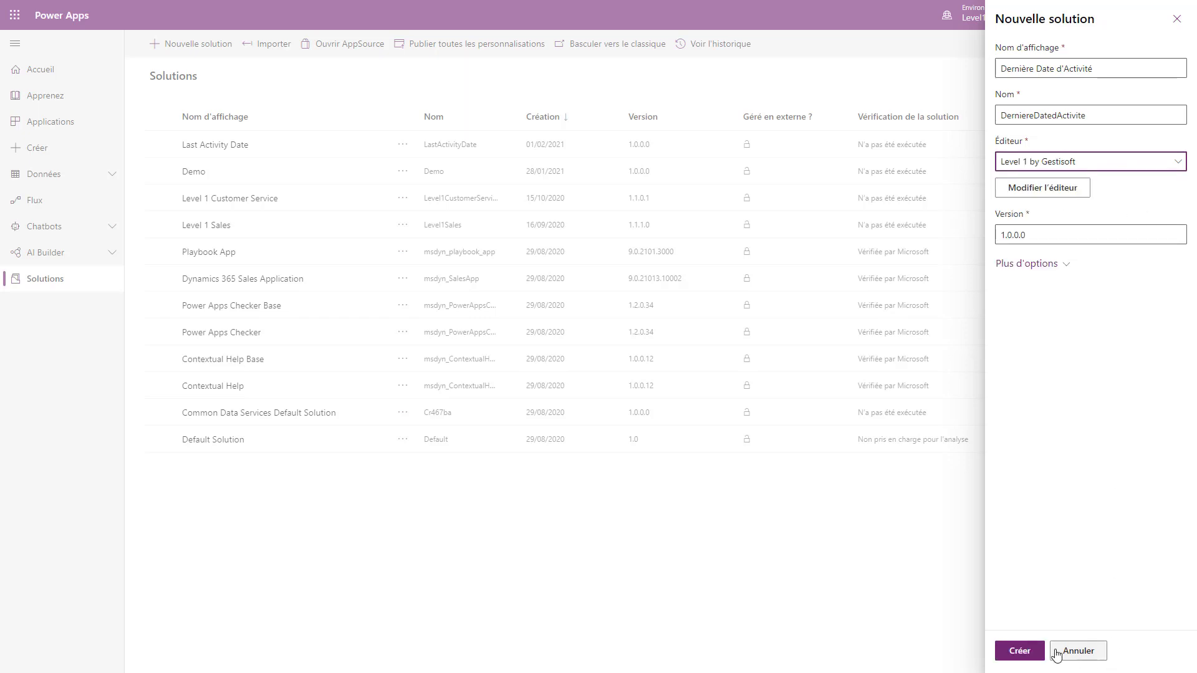
click(1032, 650)
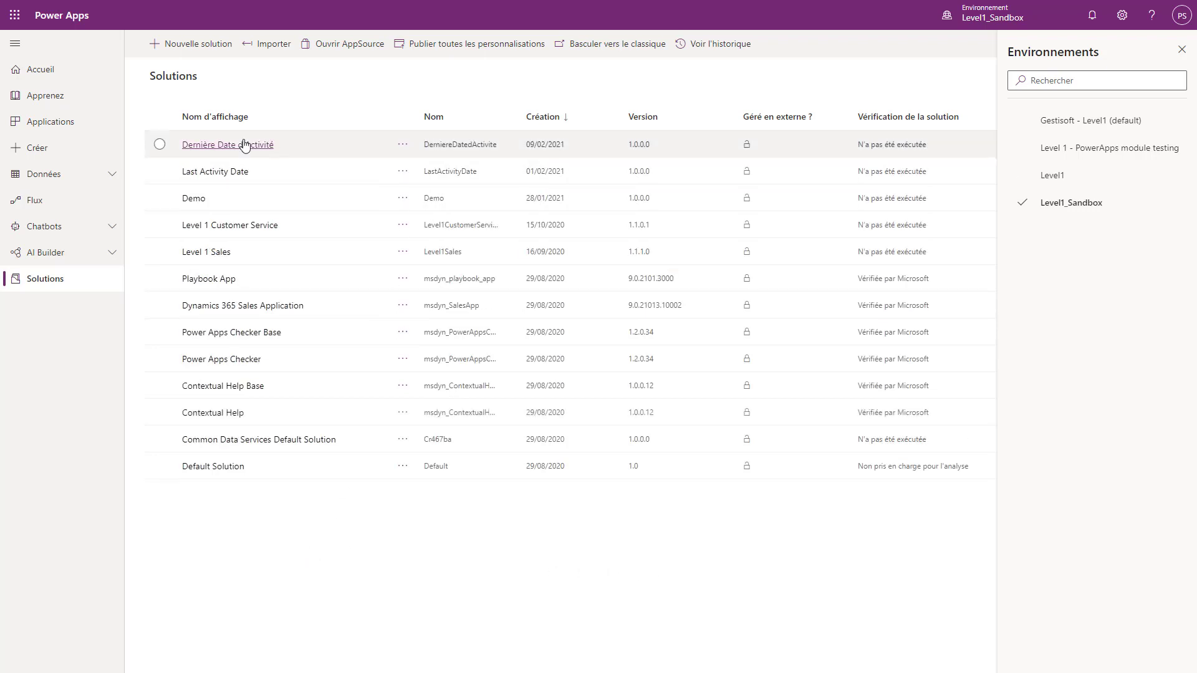
Open the Dernière Date d'Activité solution and add the existing Opportunity table to it without selecting any components.
click(244, 147)
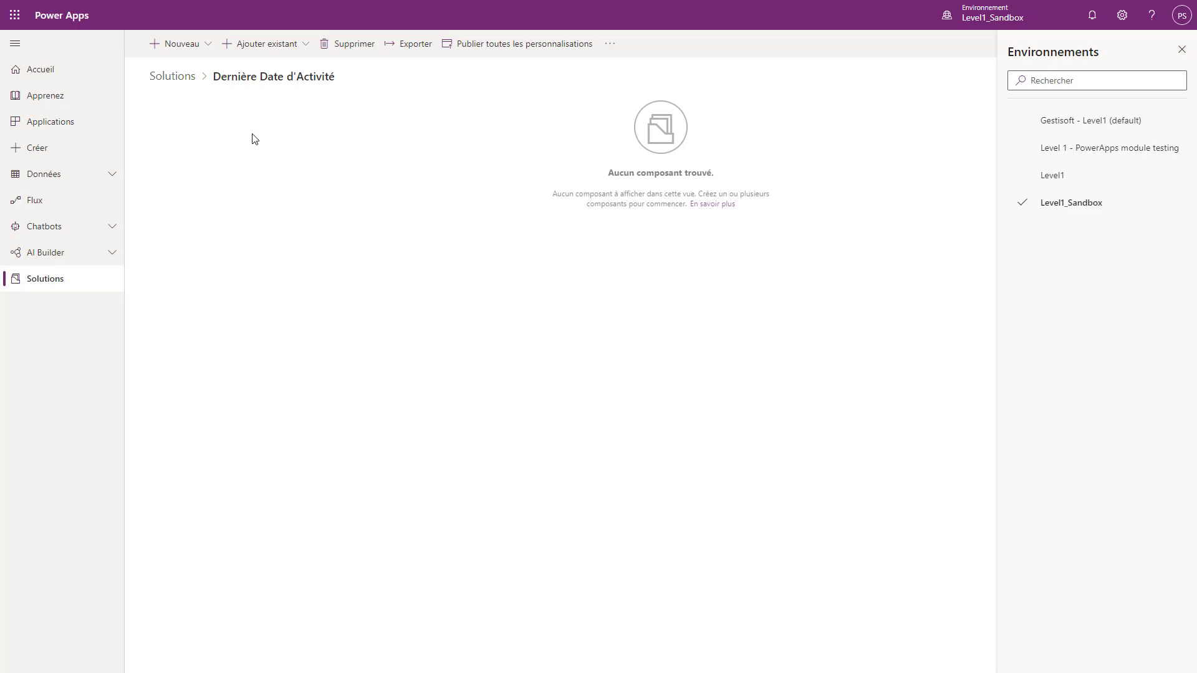
click(292, 48)
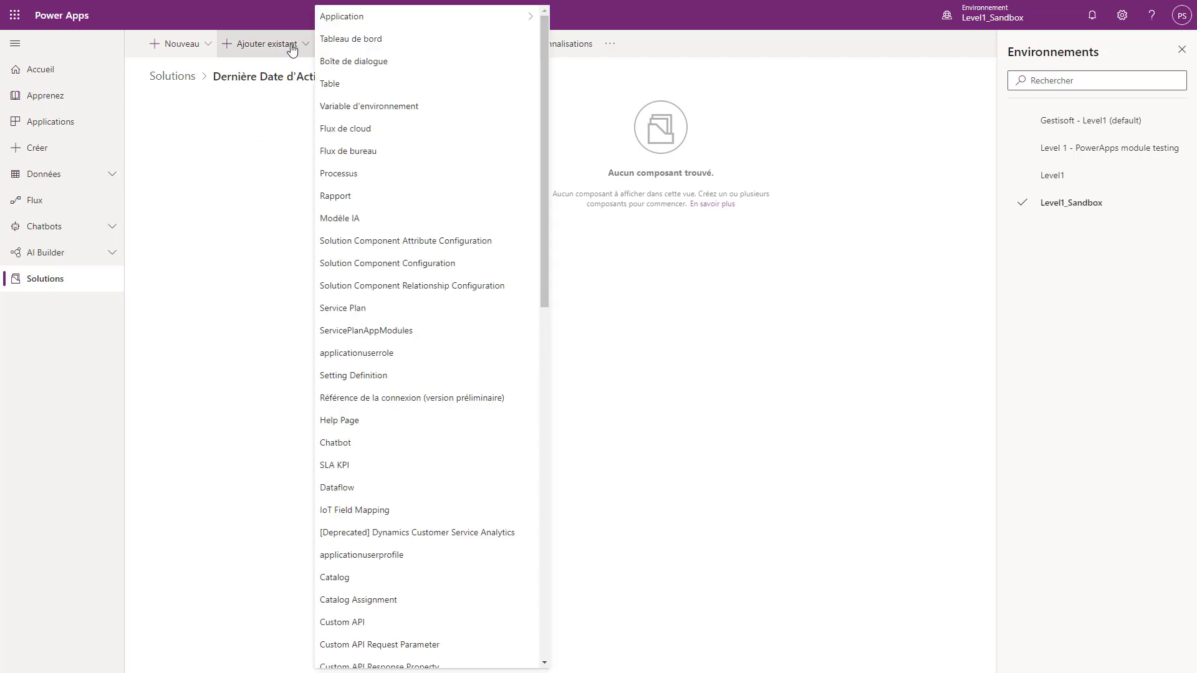
click(331, 85)
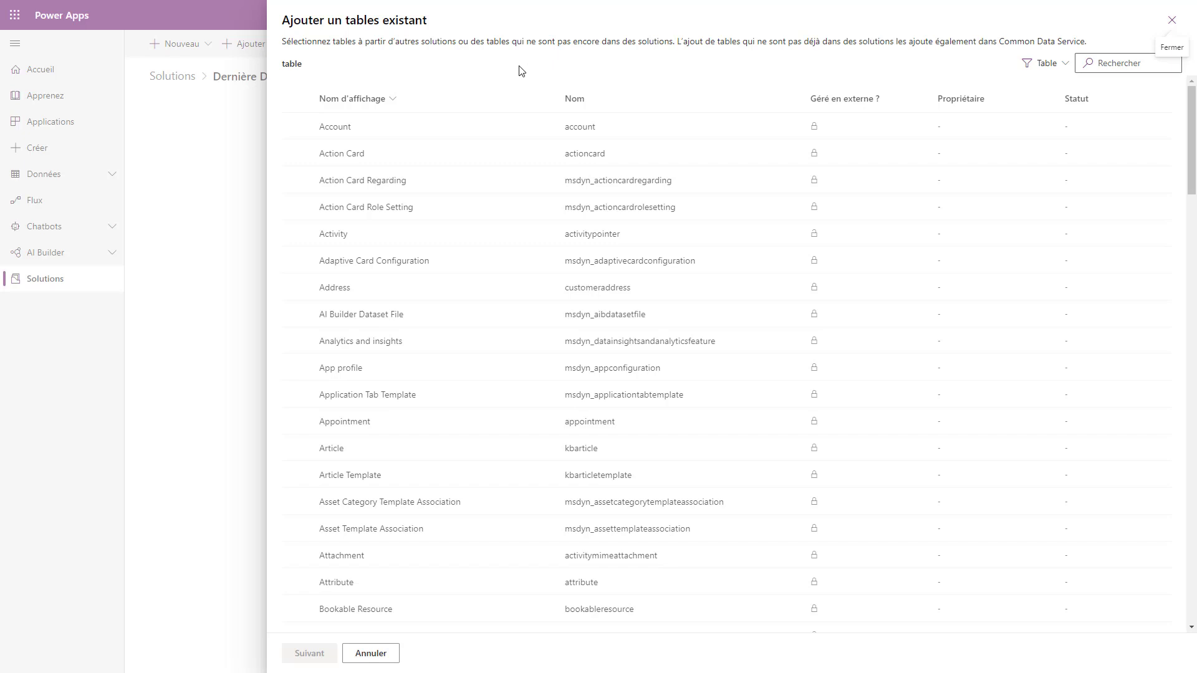
click(1118, 61)
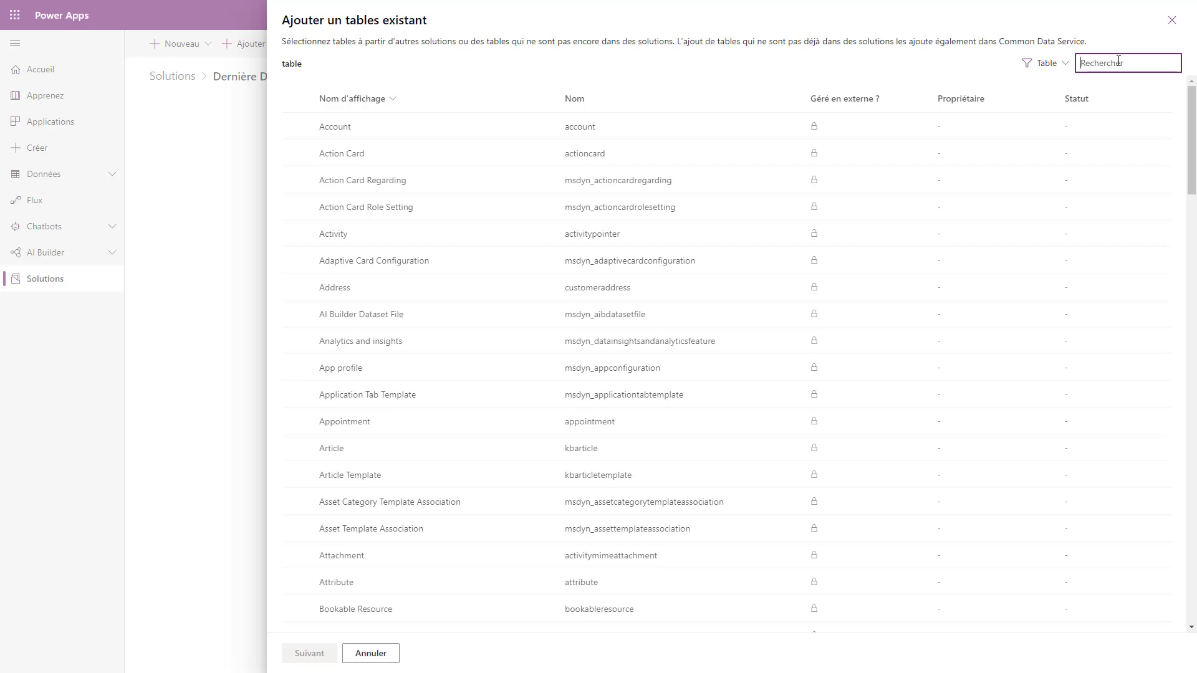
text(opportun)
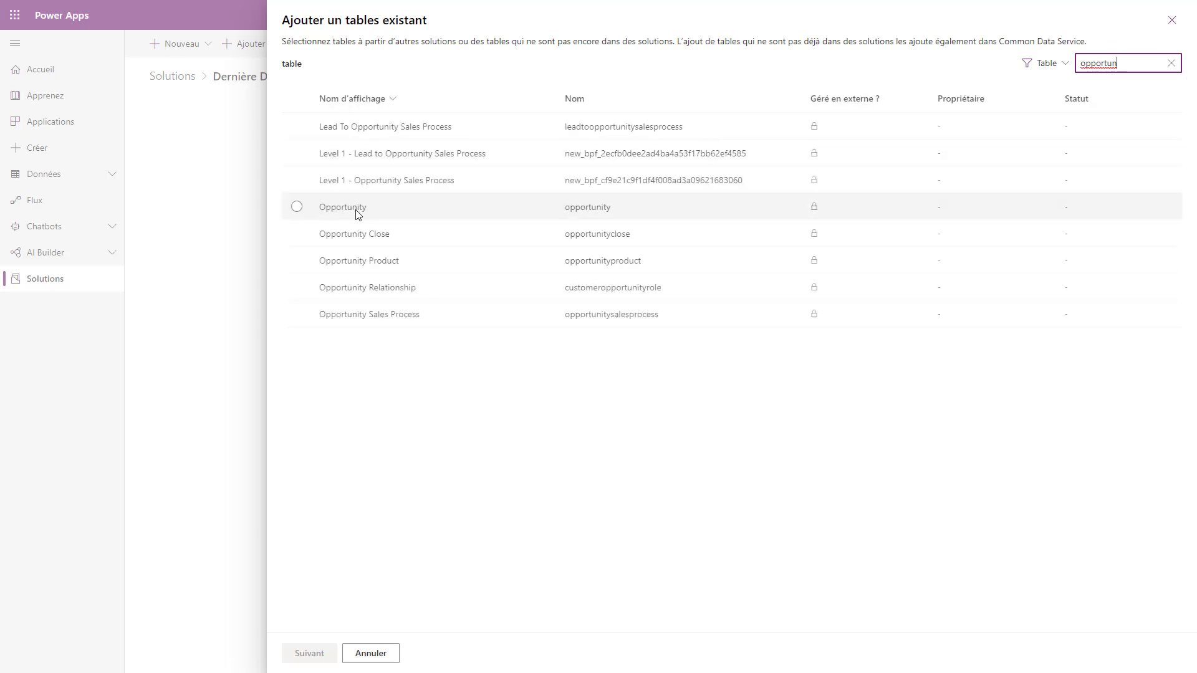
click(297, 210)
click(297, 208)
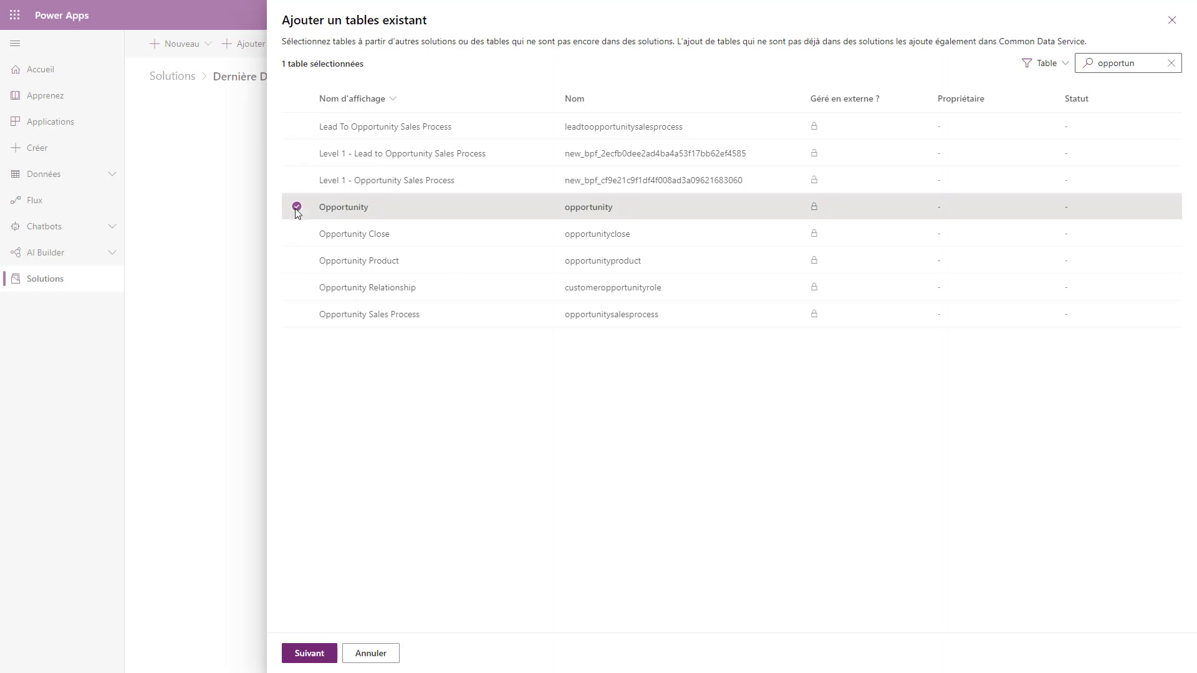
click(325, 656)
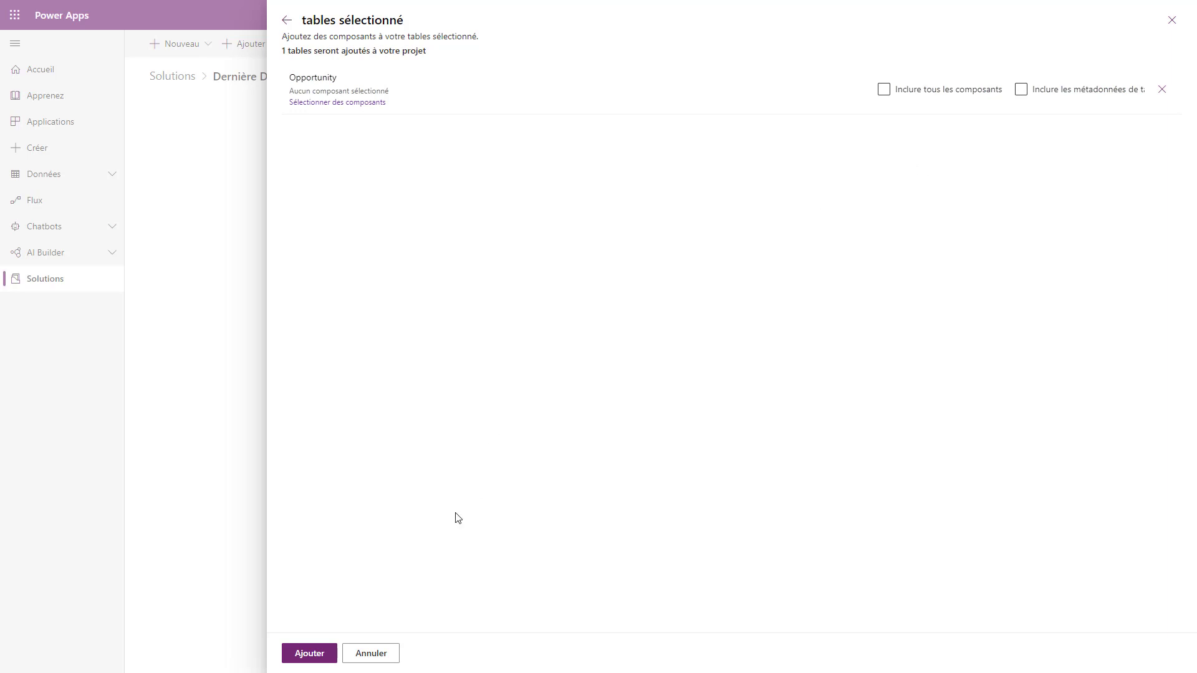
click(304, 652)
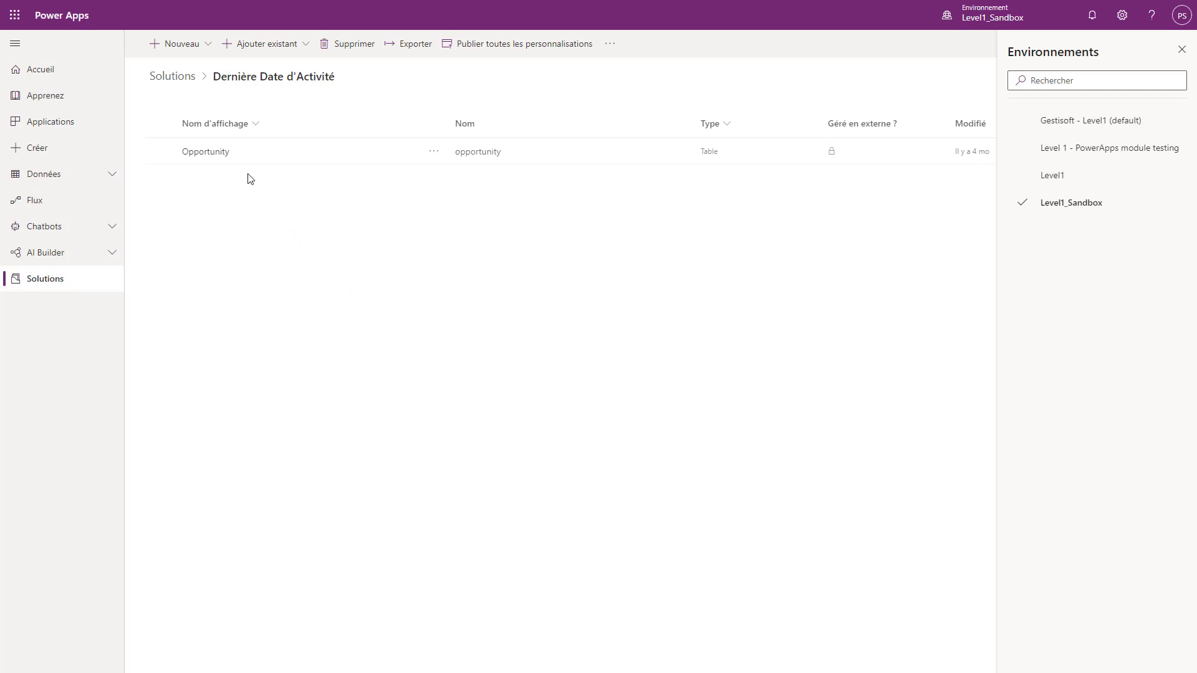
Start a new column in the solution's Opportunity table with the display name "Dernière Date d'Activité".
click(226, 151)
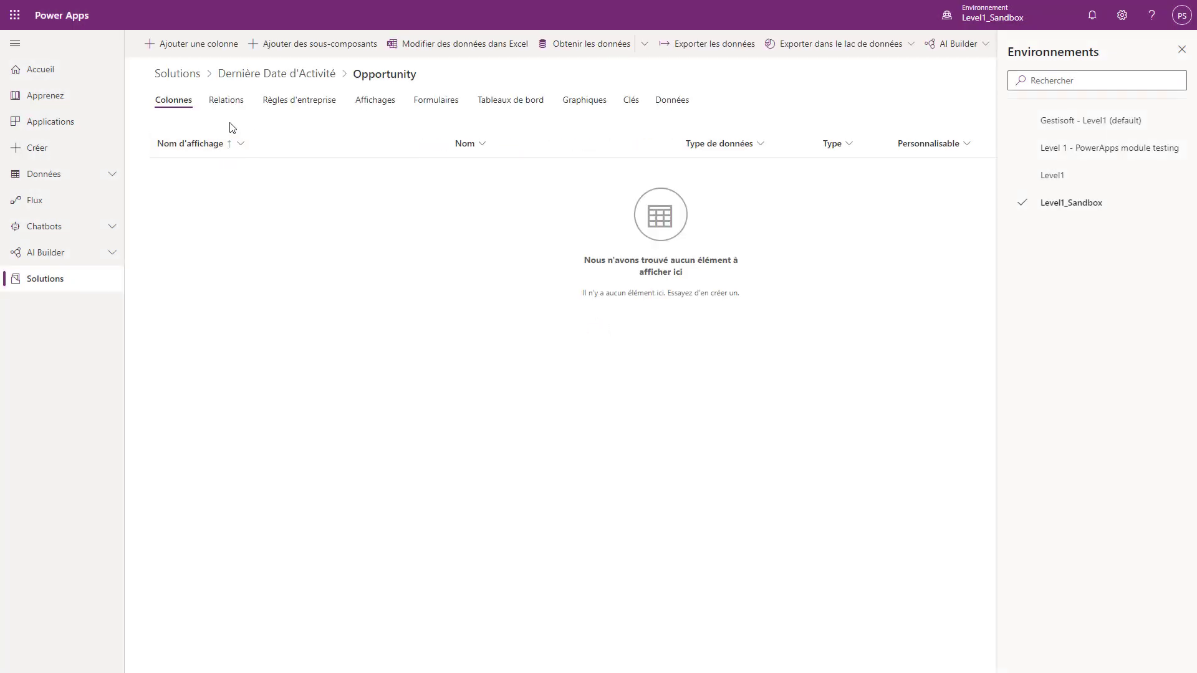
click(1182, 50)
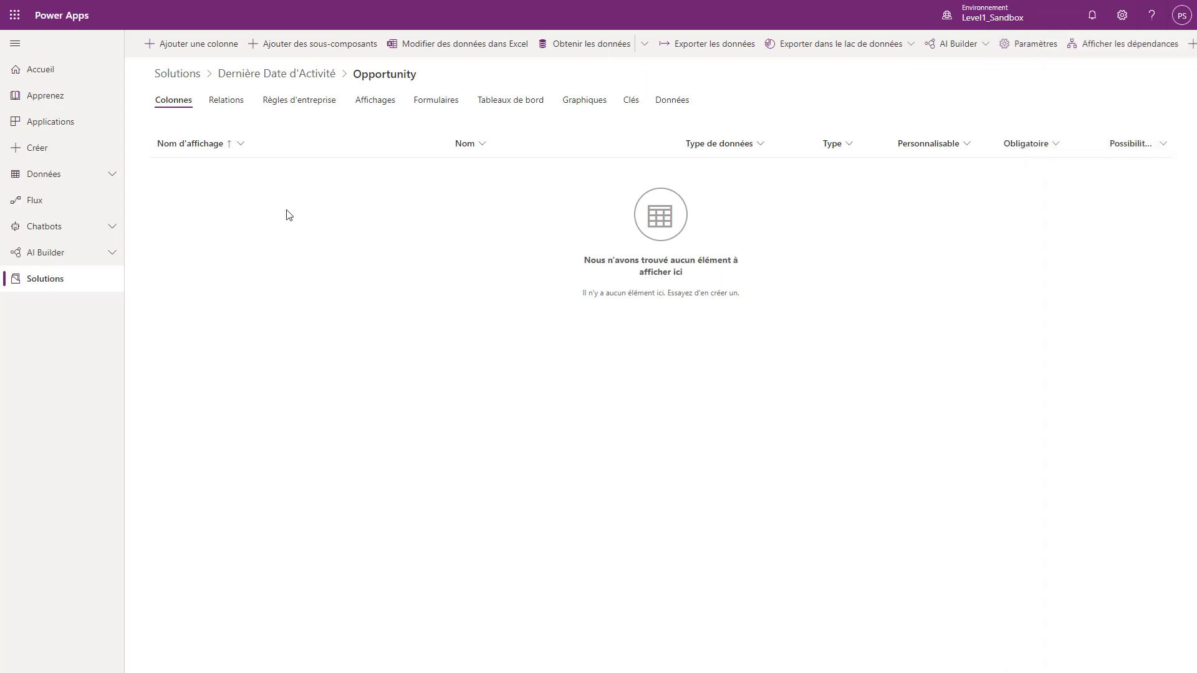
click(220, 44)
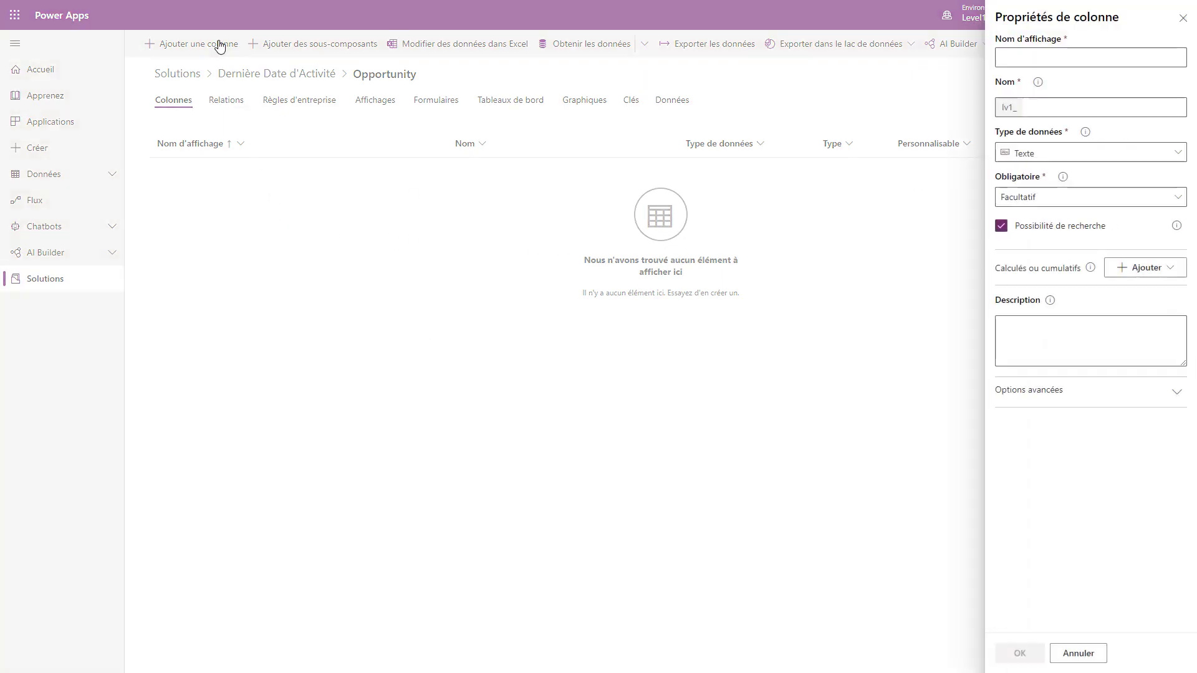
click(1074, 58)
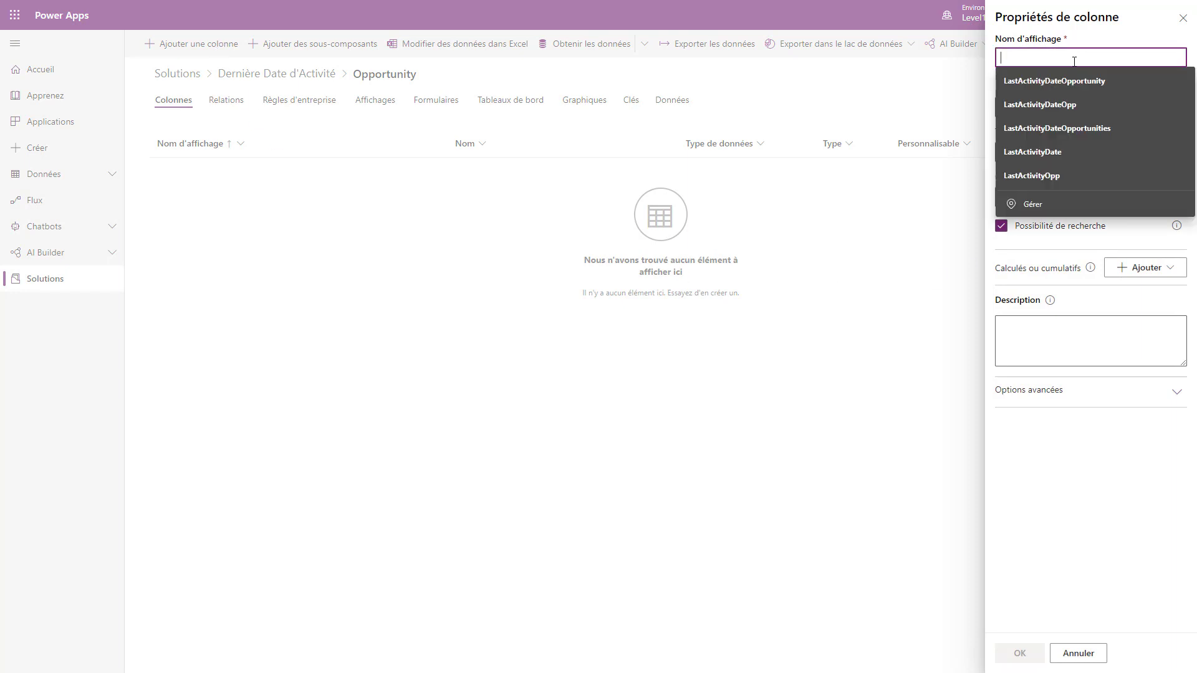
text(Date d)
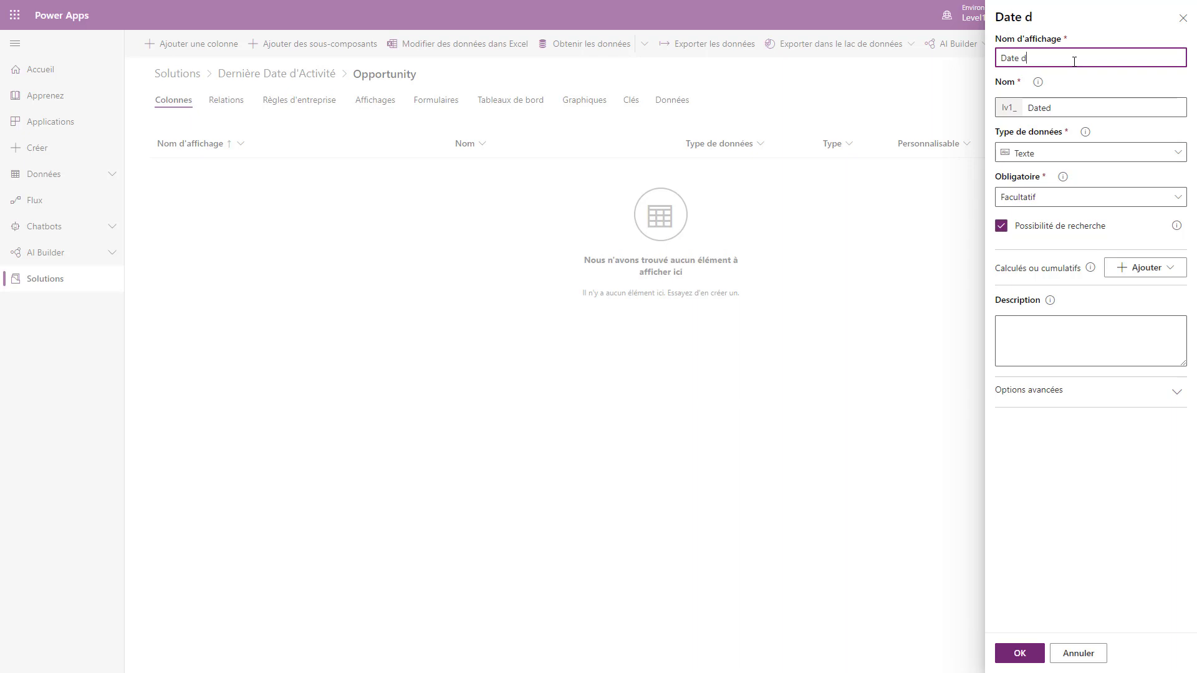
text(e Dernière Activité)
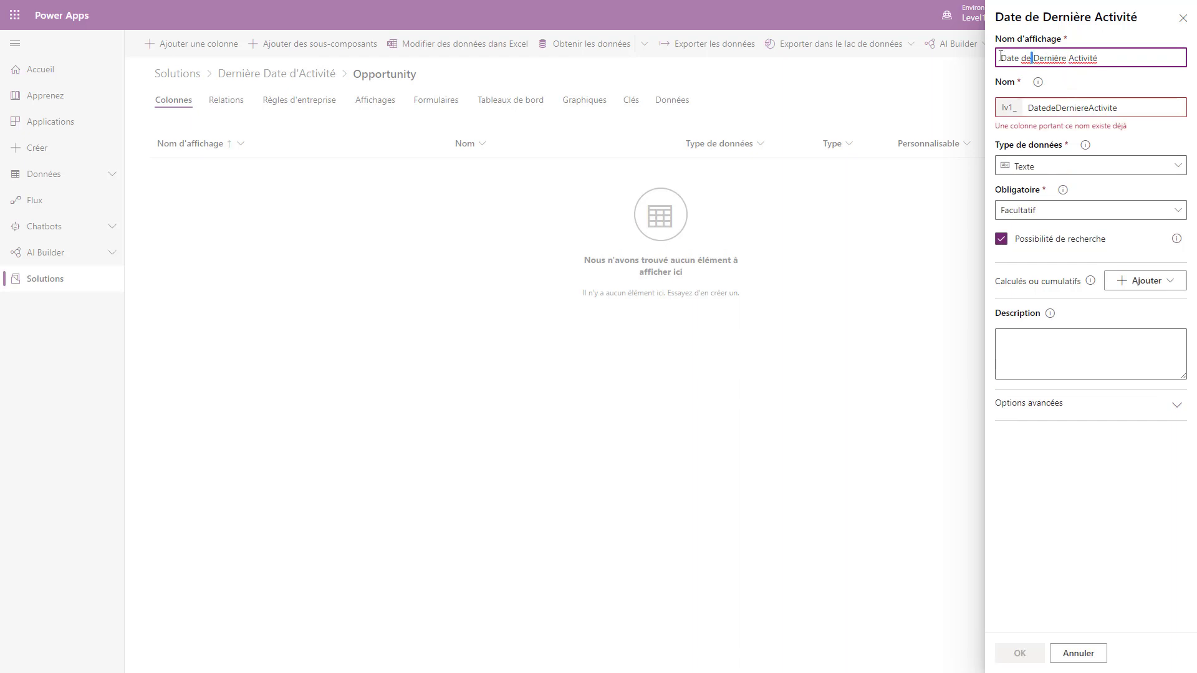
drag(1035, 59, 965, 58)
key(BackSpace)
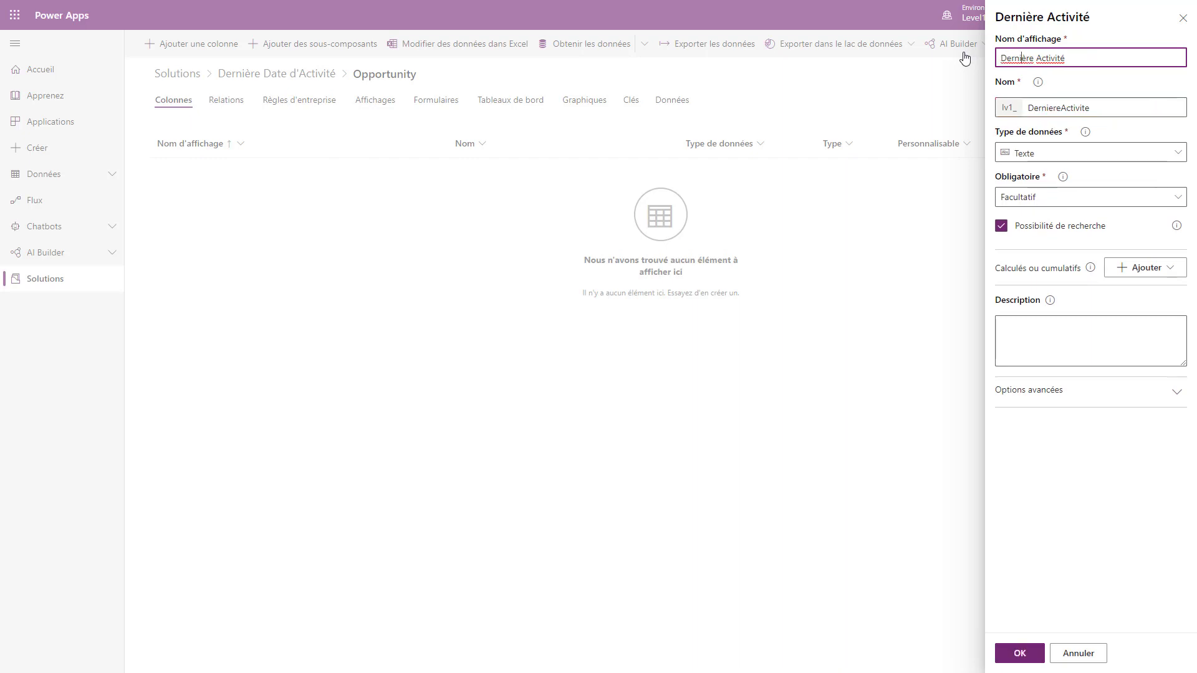
text(Date d')
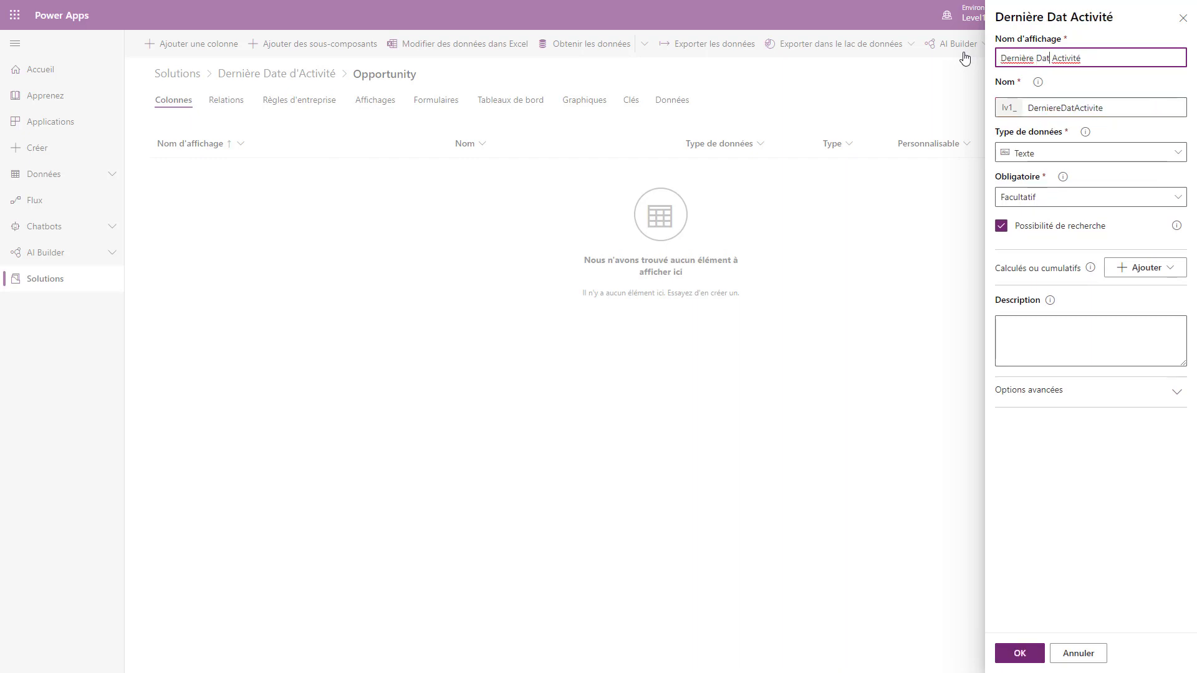
key(Delete)
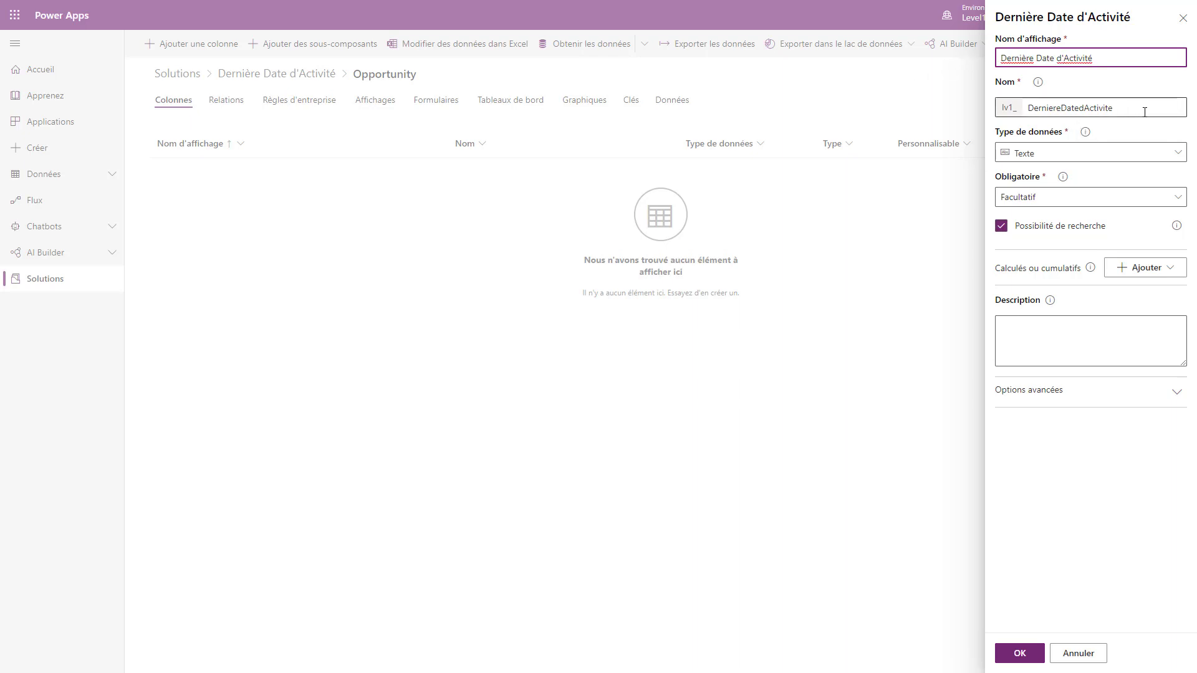
Set the new column's data type to Date uniquement and its requirement level to Facultatif.
click(1154, 154)
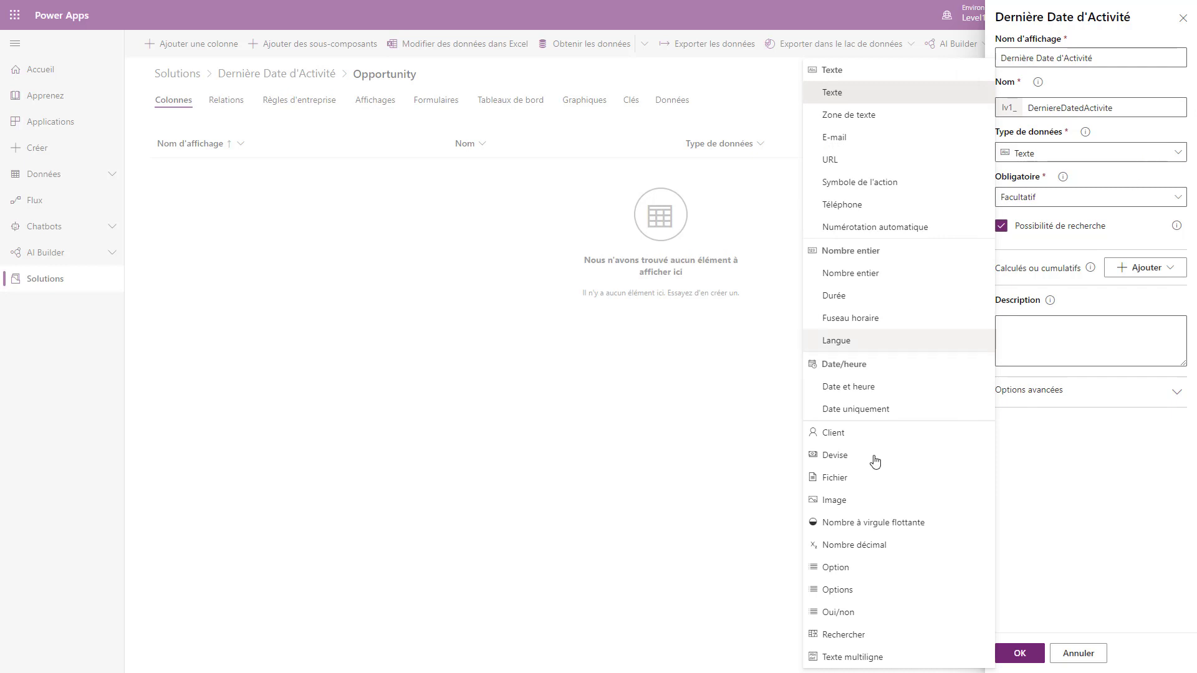
click(881, 410)
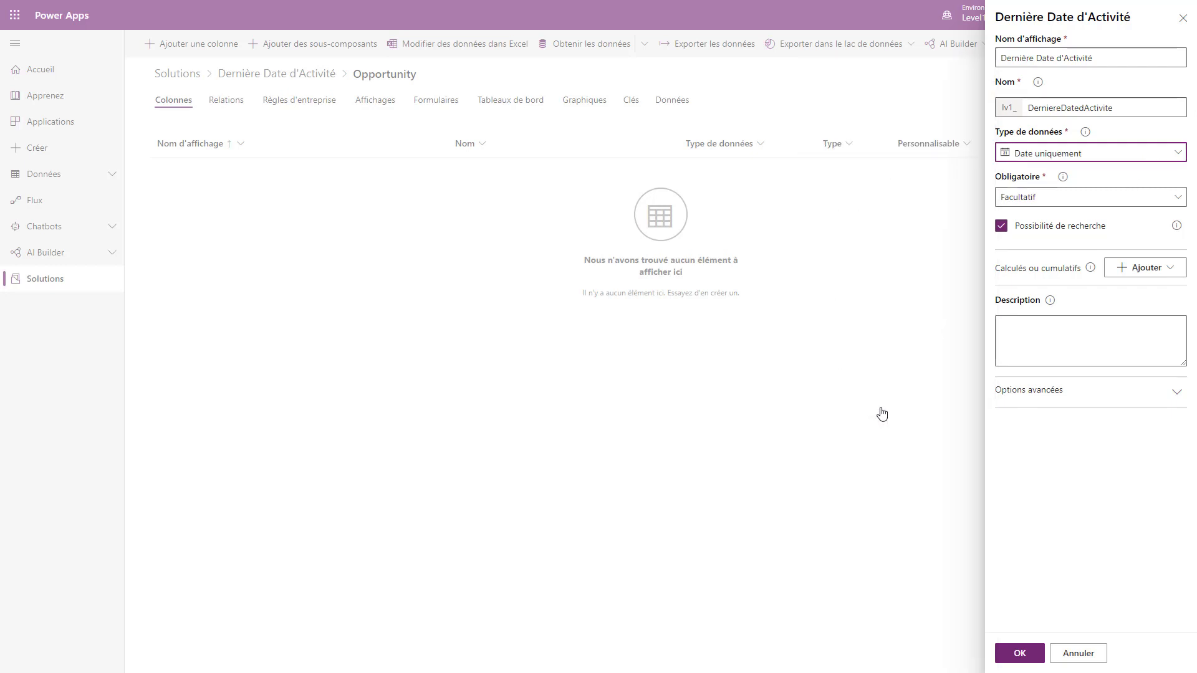
click(1049, 196)
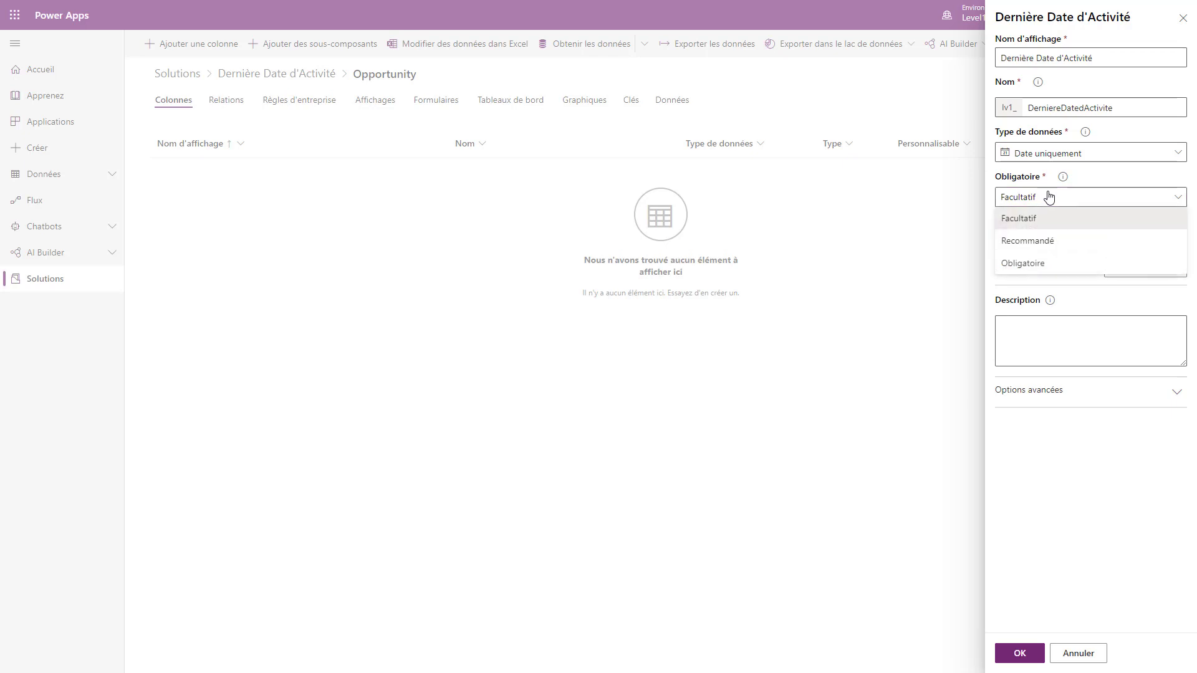
click(1069, 220)
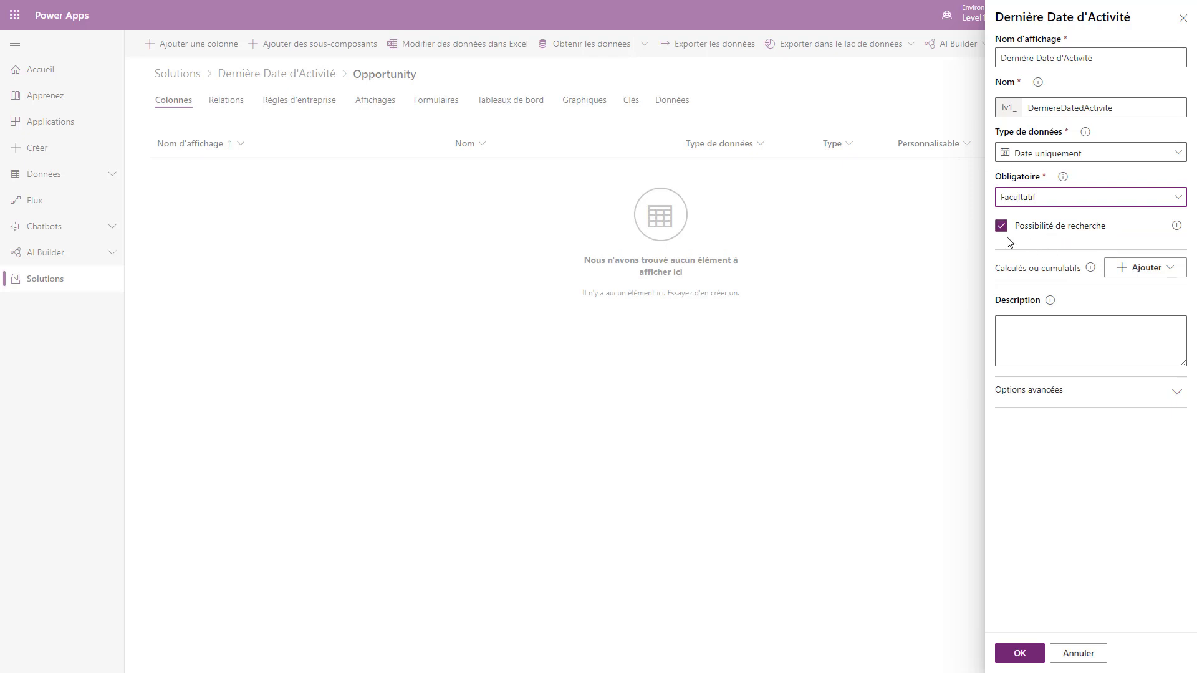
Make the Dernière Date d'Activité column a Cumul column, save the table, and dismiss the rollup editor window and its notice.
click(1144, 271)
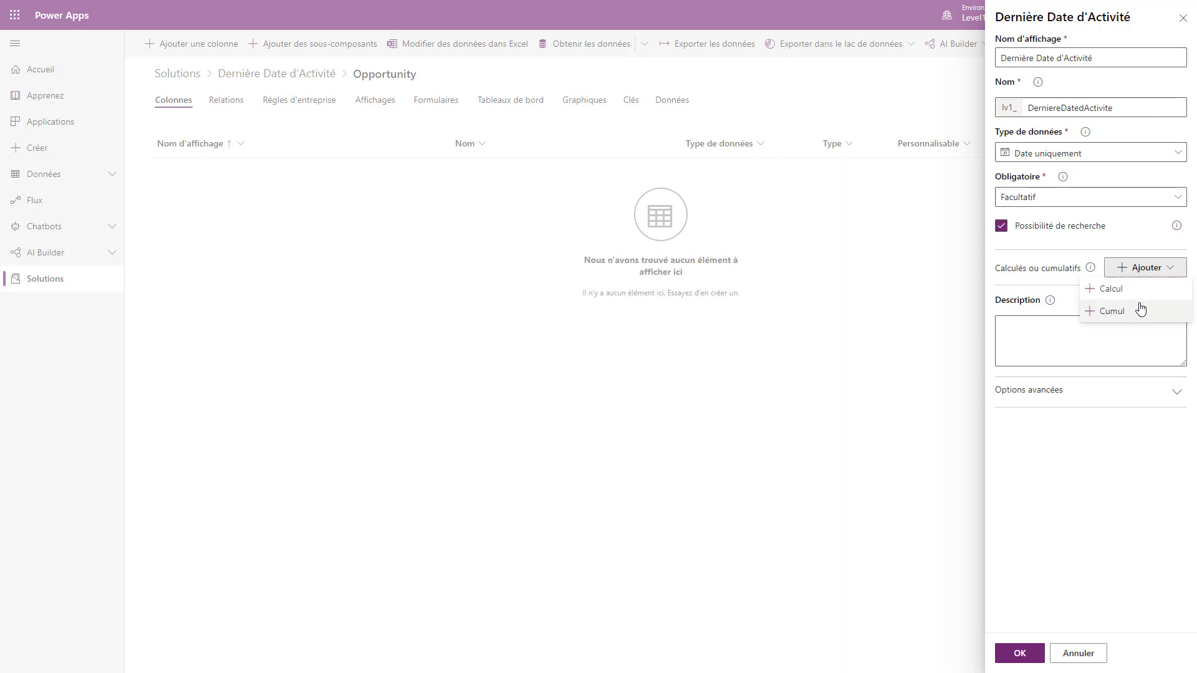
click(1140, 308)
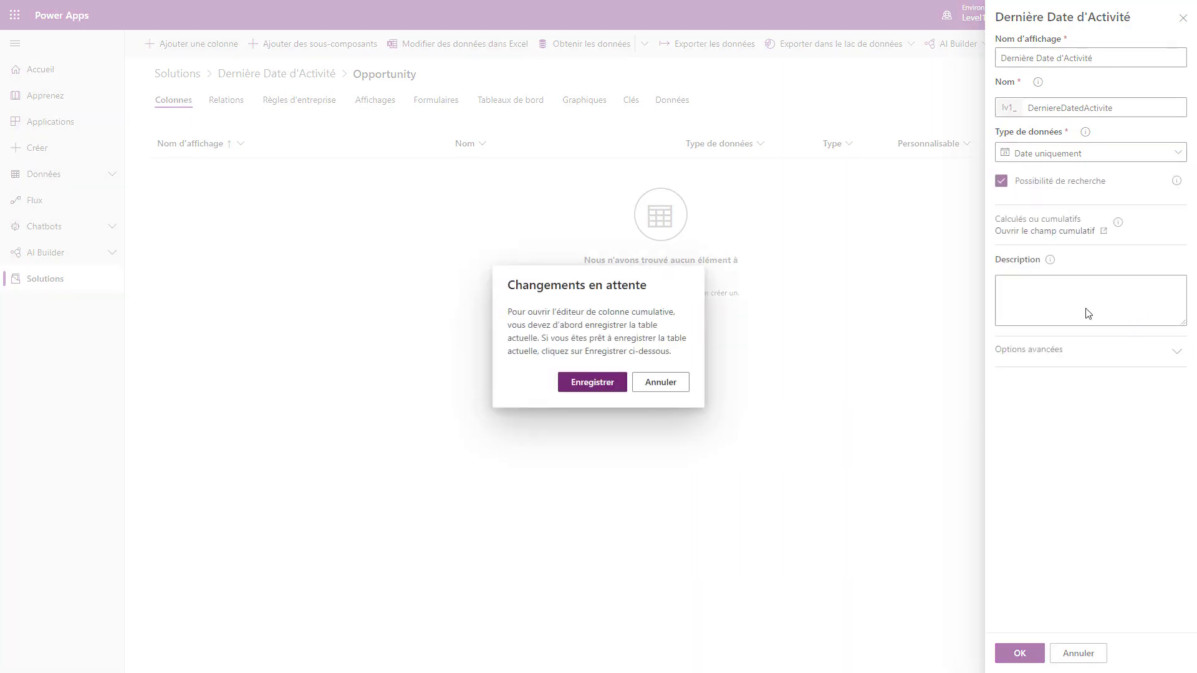
click(610, 384)
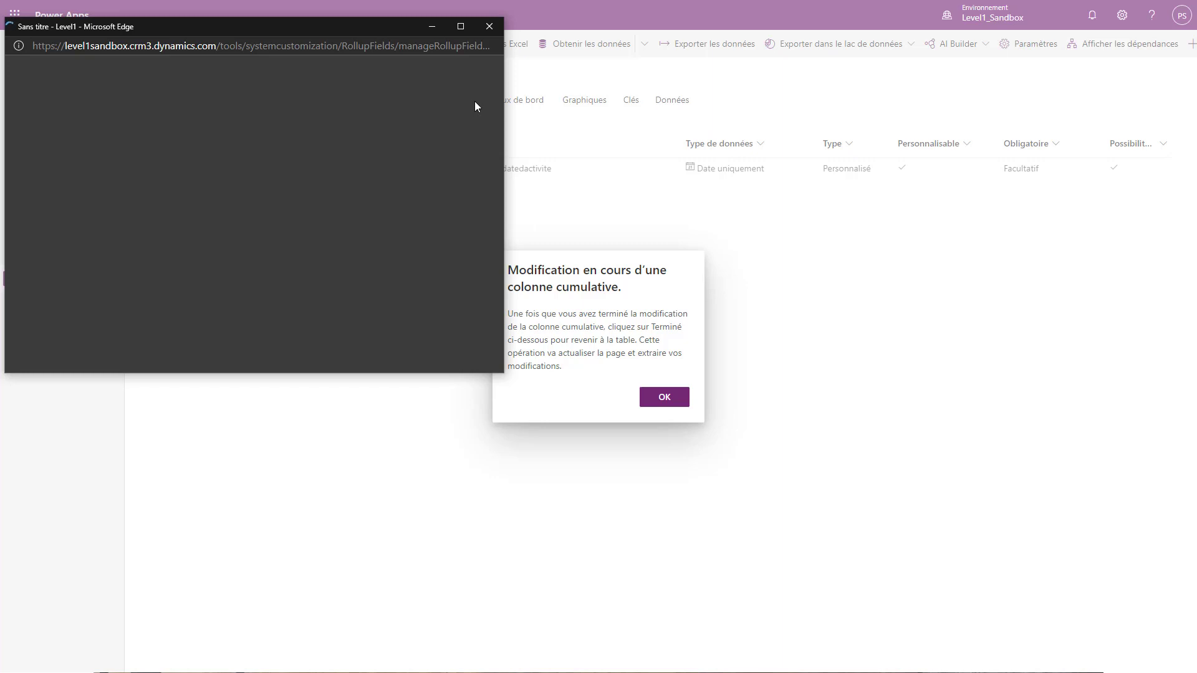
click(488, 26)
click(646, 402)
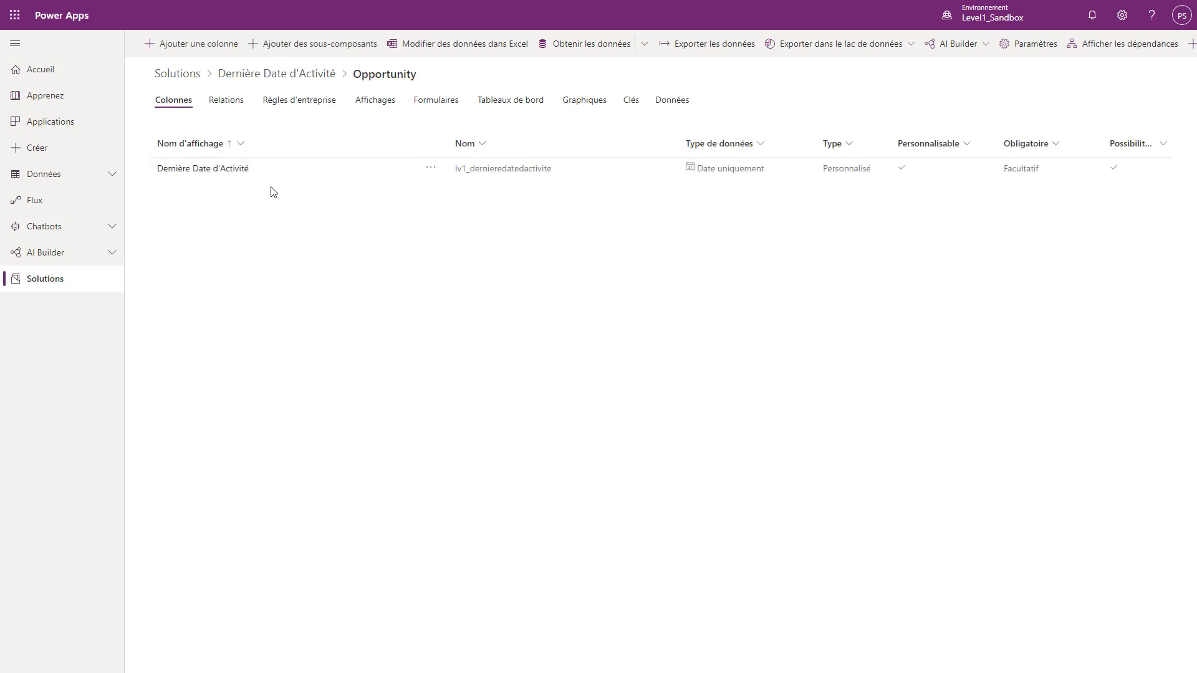
Reopen the Dernière Date d'Activité column and open its rollup field definition in a maximized window.
click(223, 177)
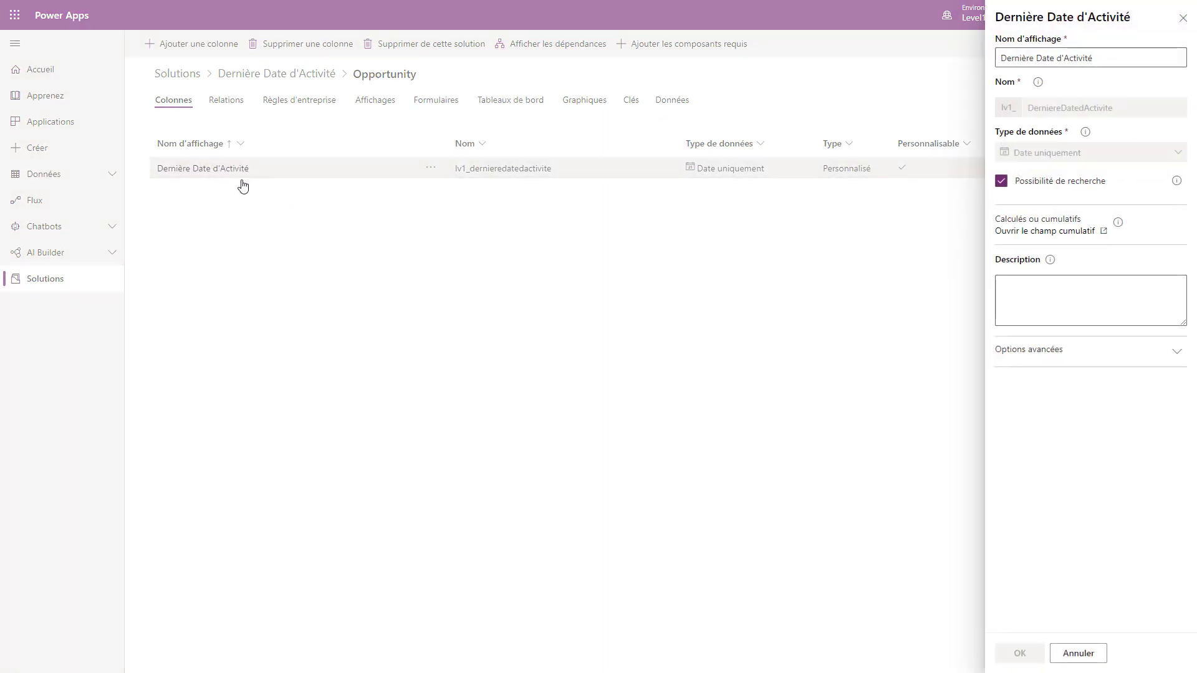
click(1074, 232)
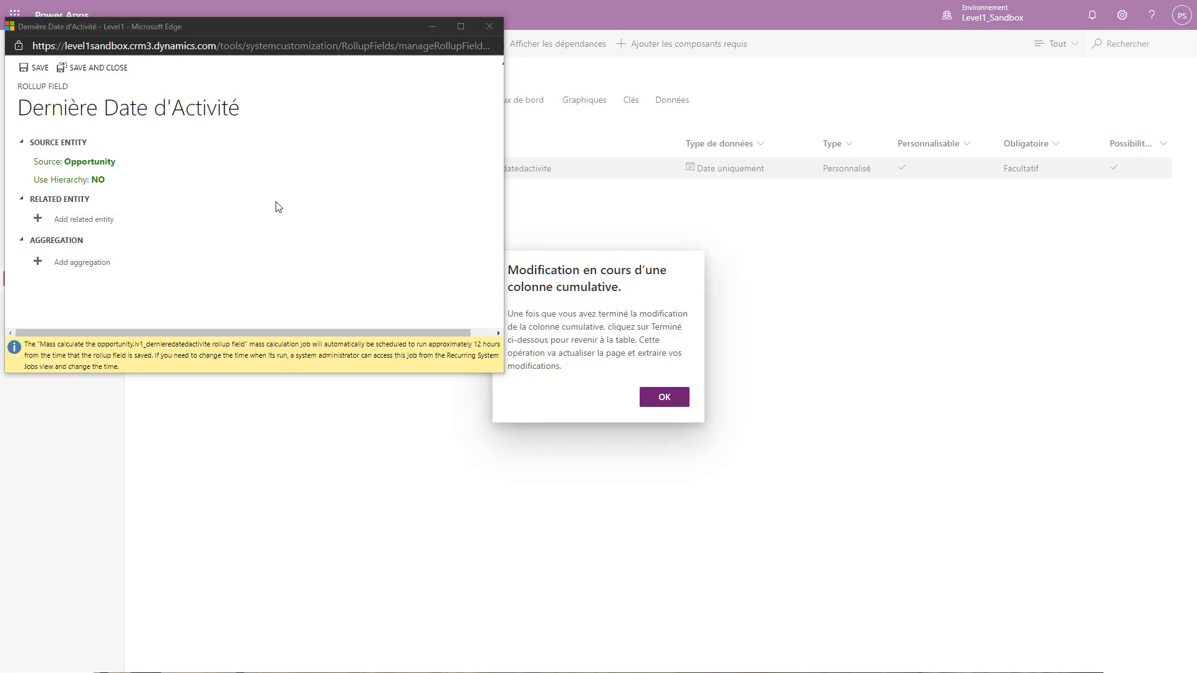
click(461, 27)
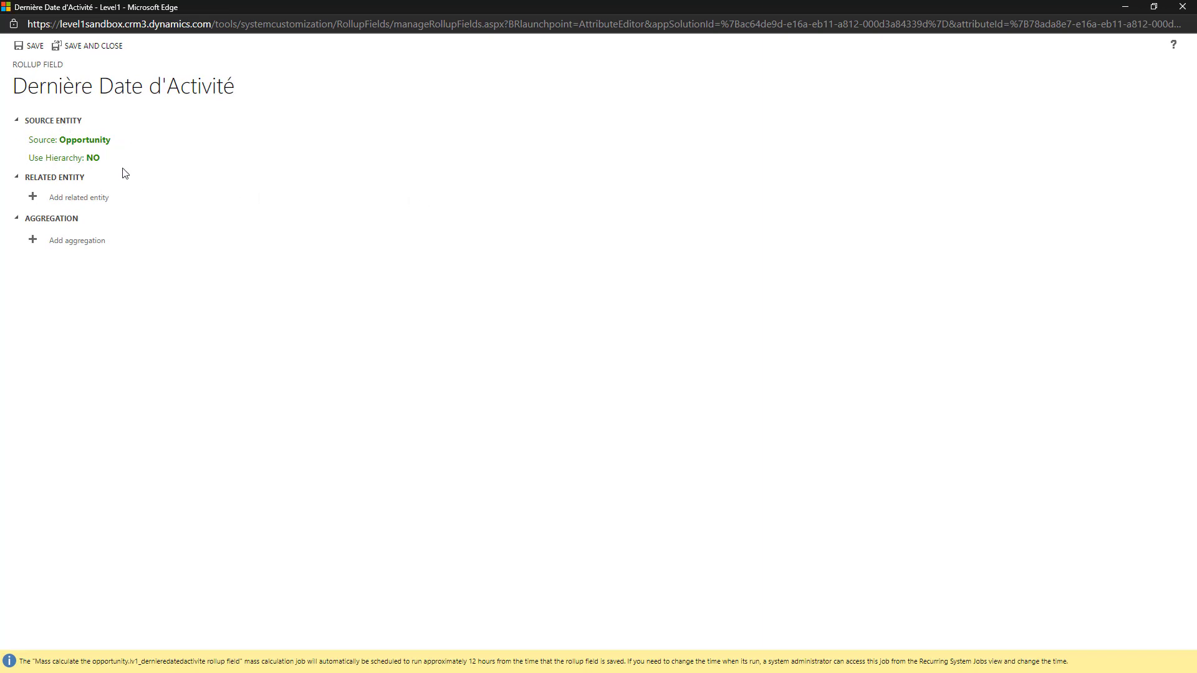
Add Activities (Regarding) as the related entity of the rollup field.
click(88, 197)
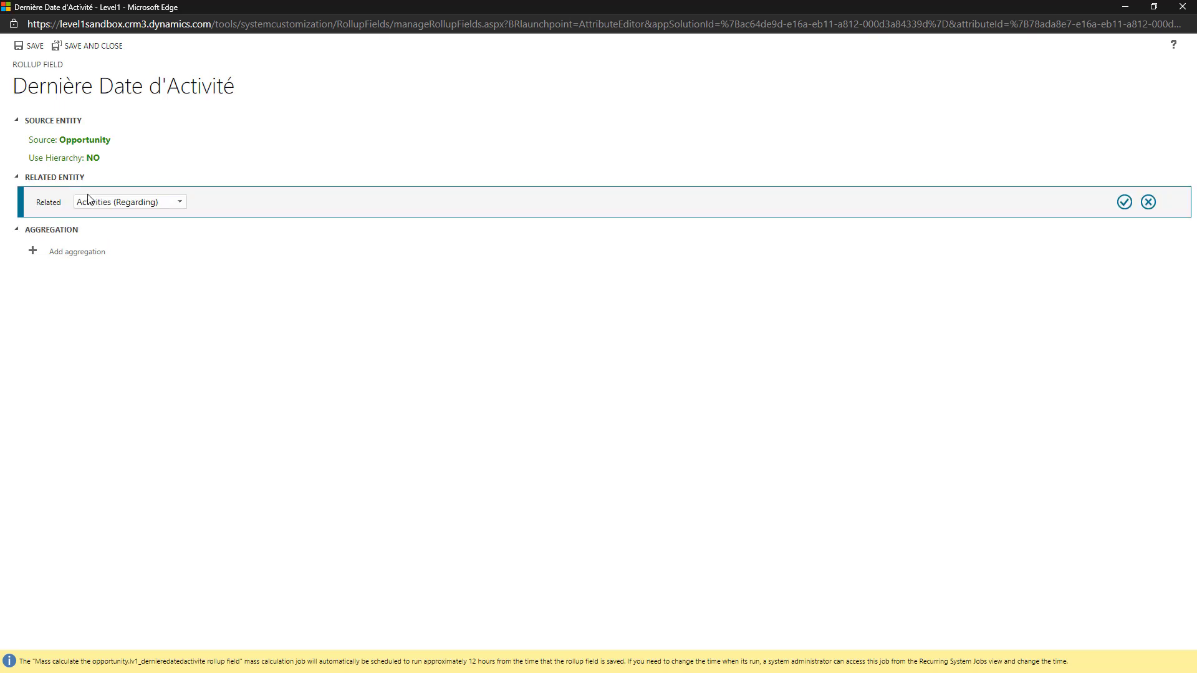
click(180, 203)
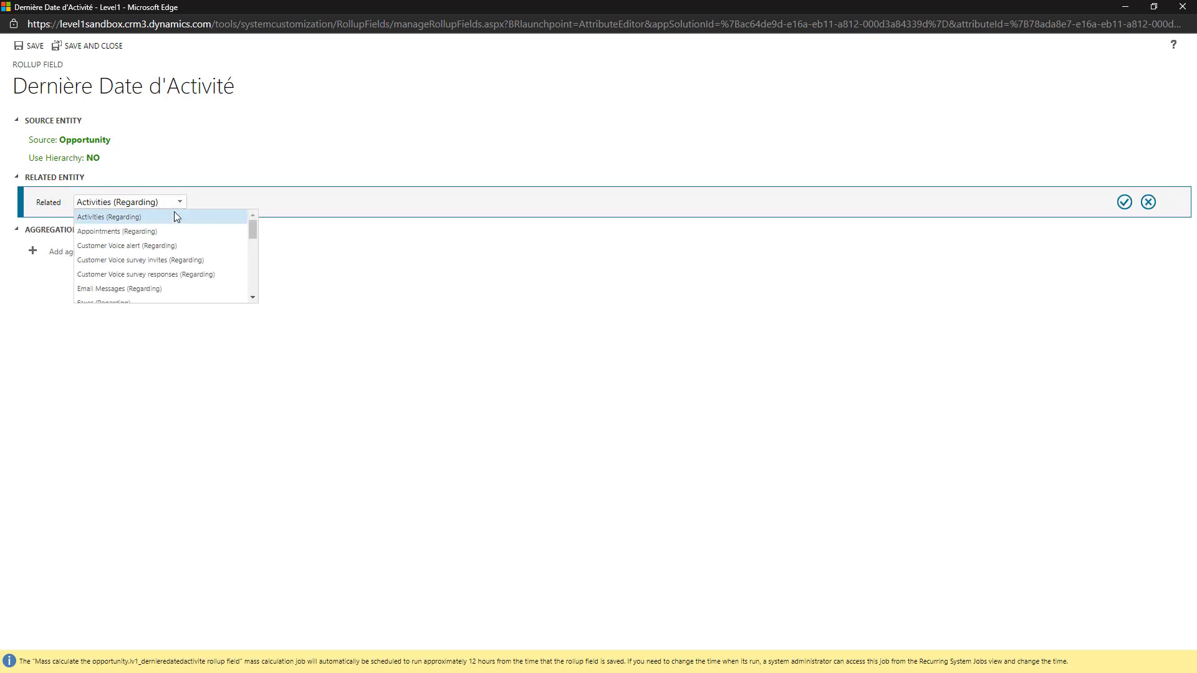
click(212, 202)
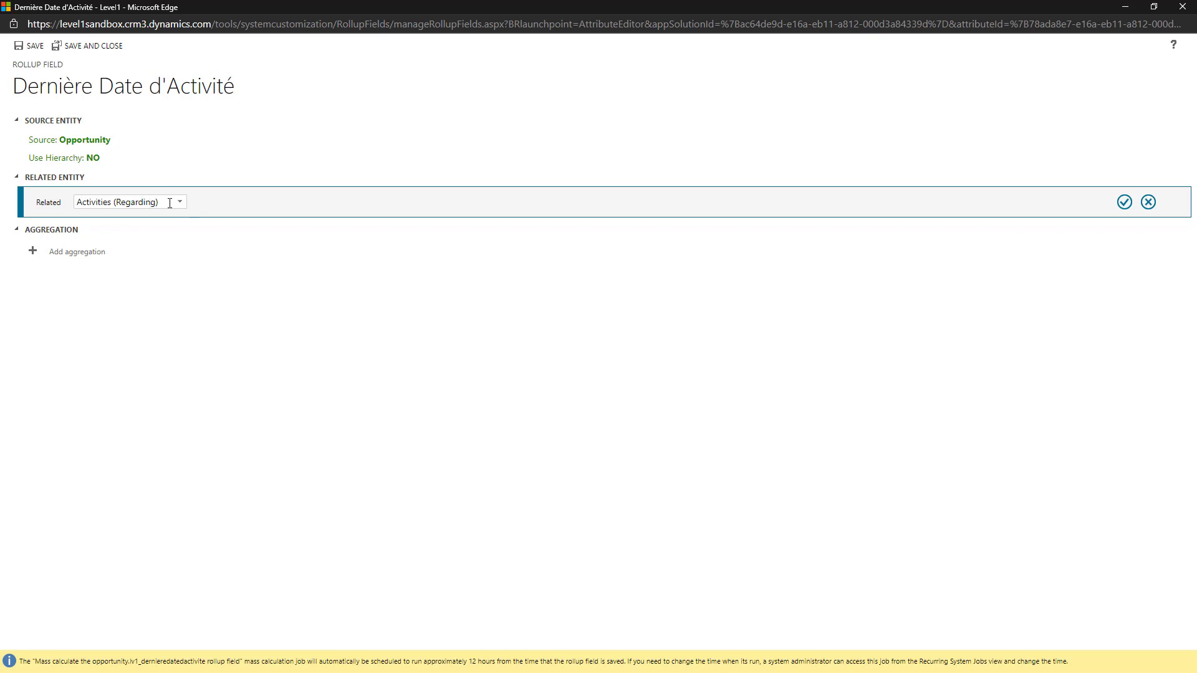
click(179, 203)
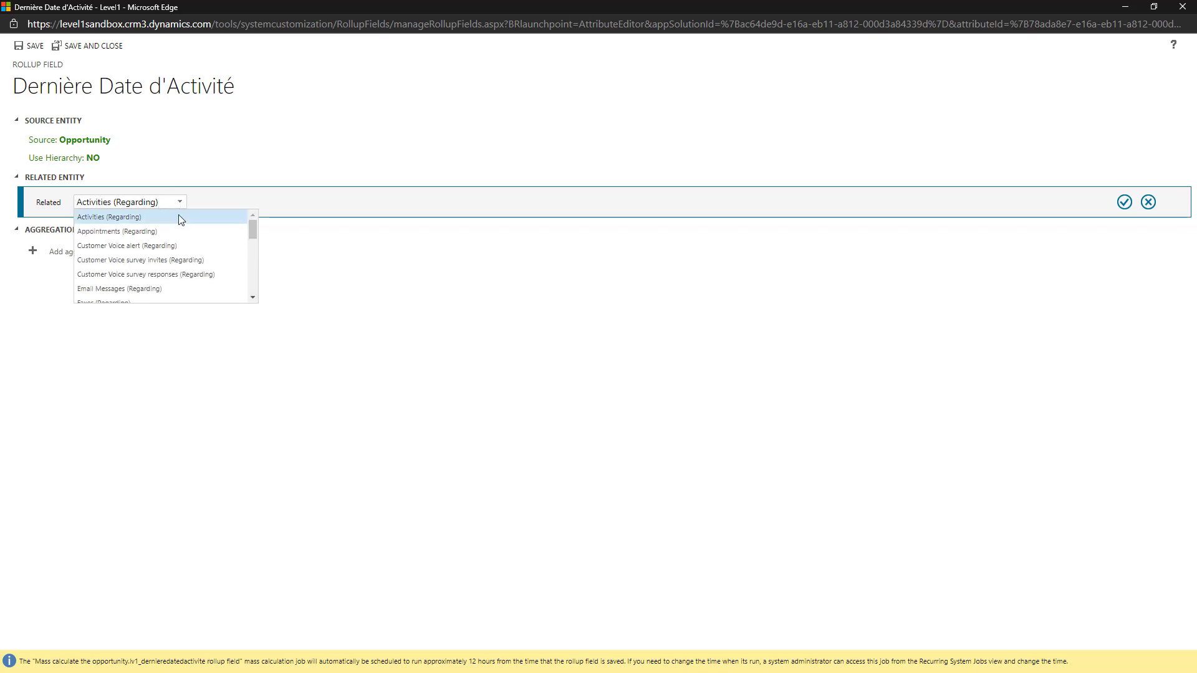
click(179, 216)
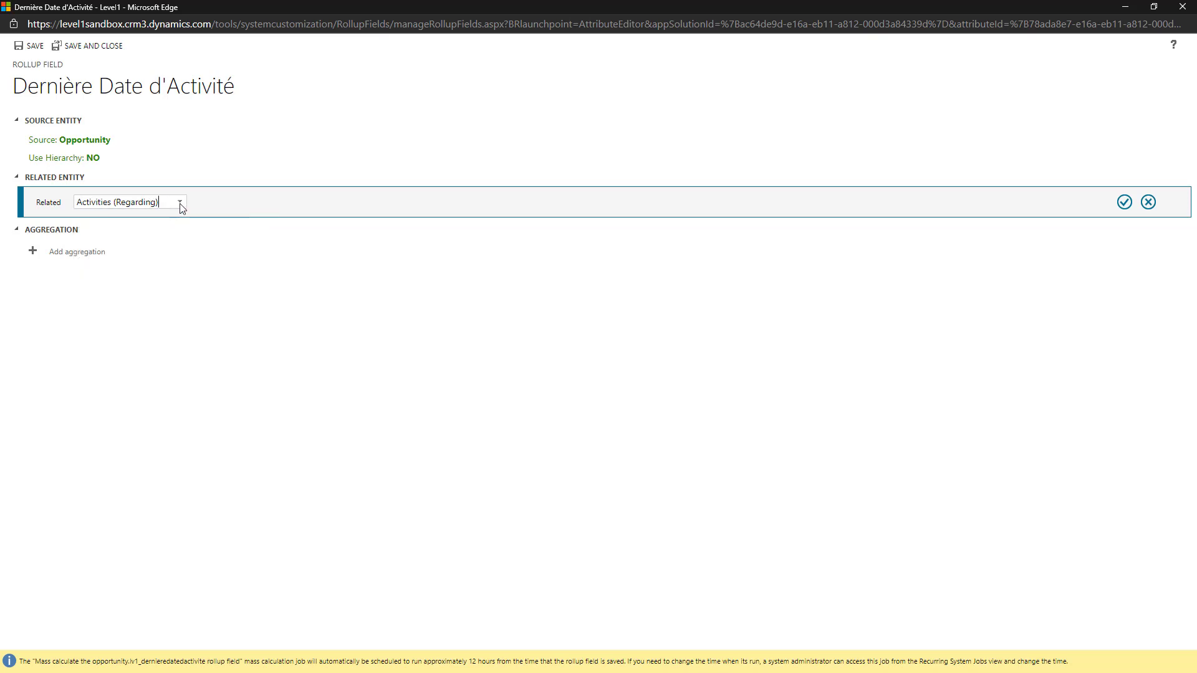
click(180, 204)
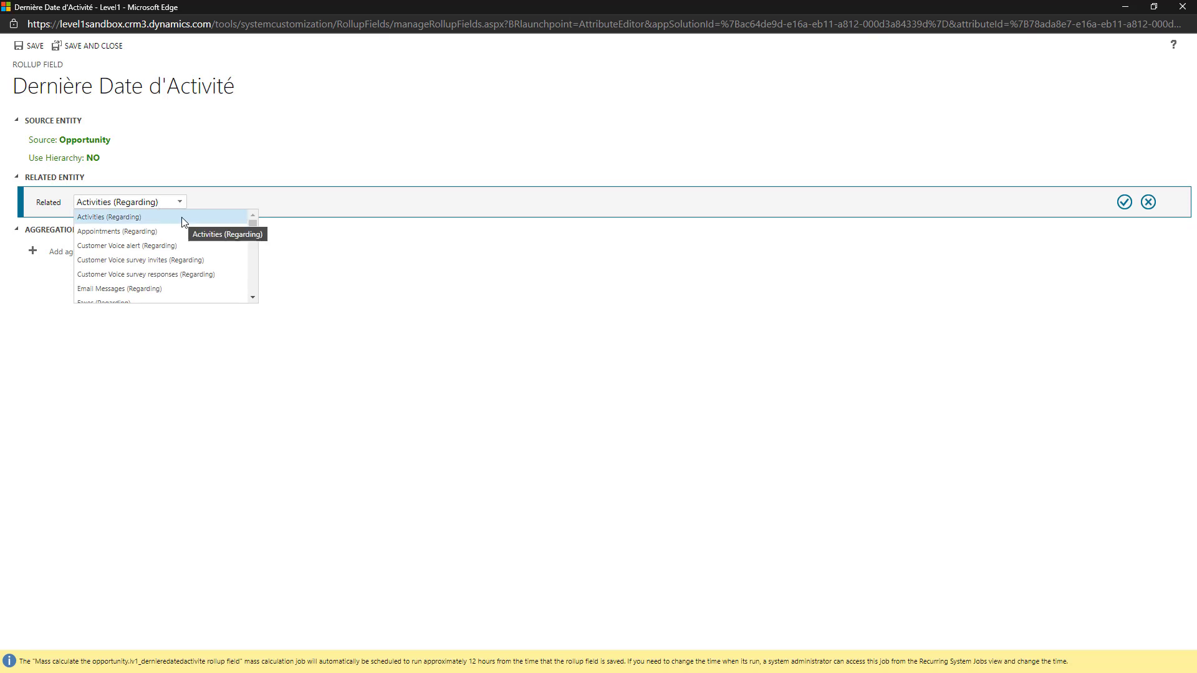
click(253, 203)
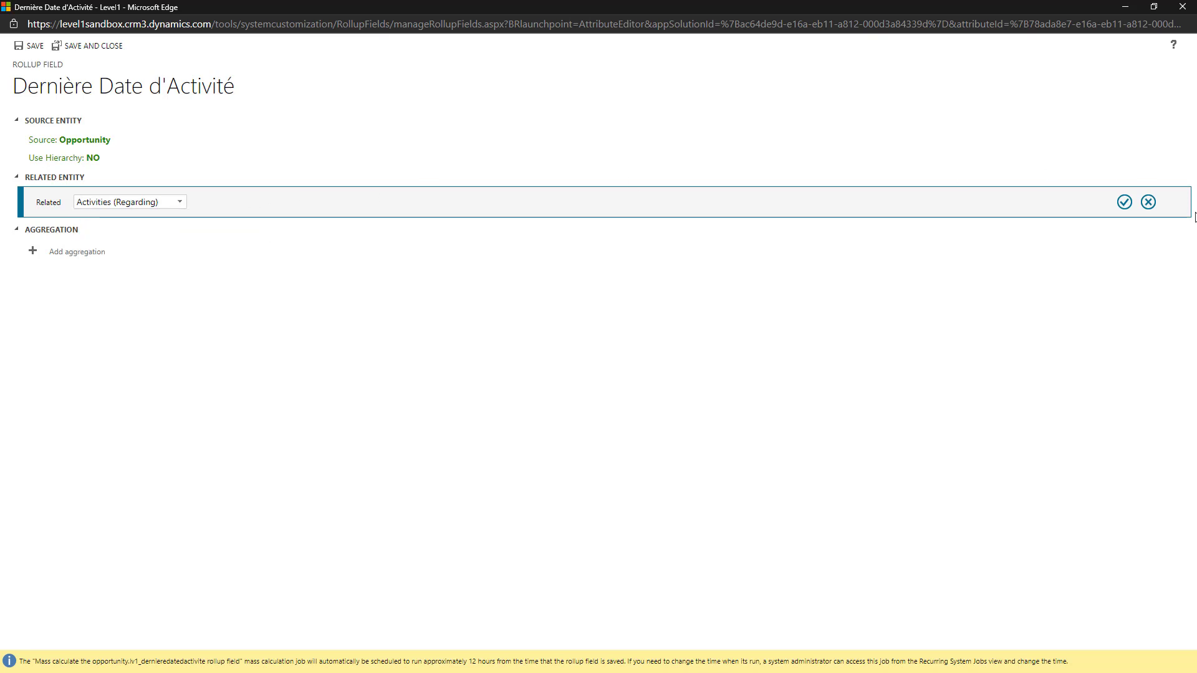
click(1126, 202)
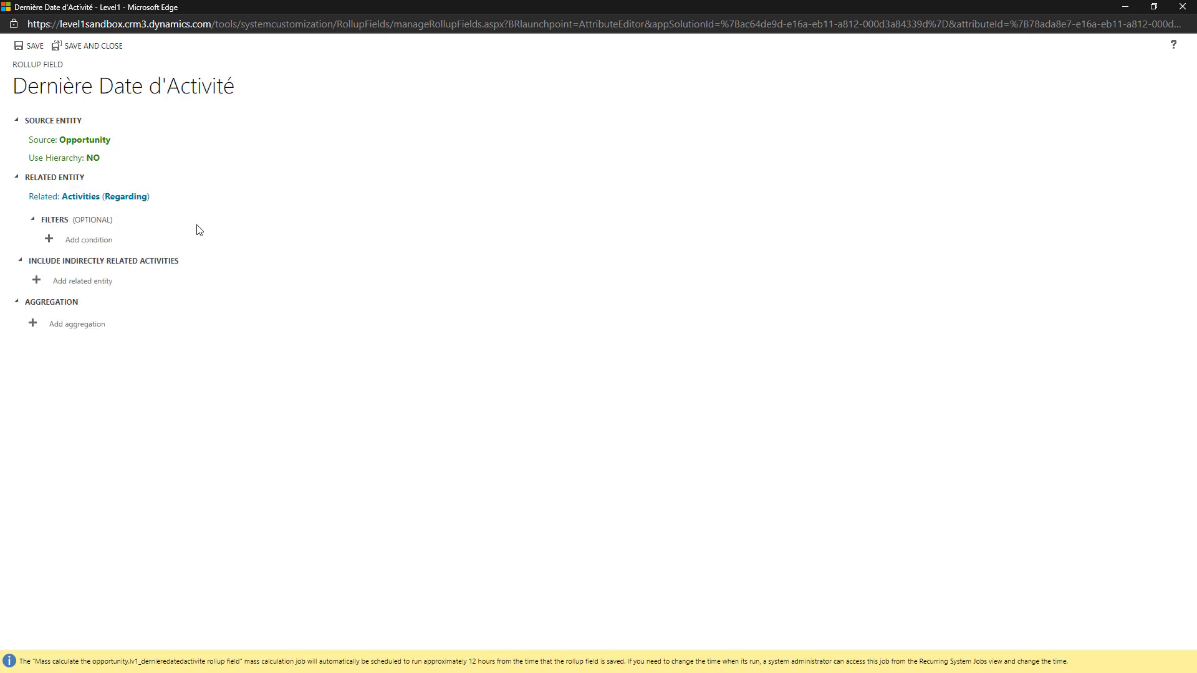
Filter the related activities to Activity Status equals Completed, and include indirectly related activities via Activity Parties (Activity).
click(104, 241)
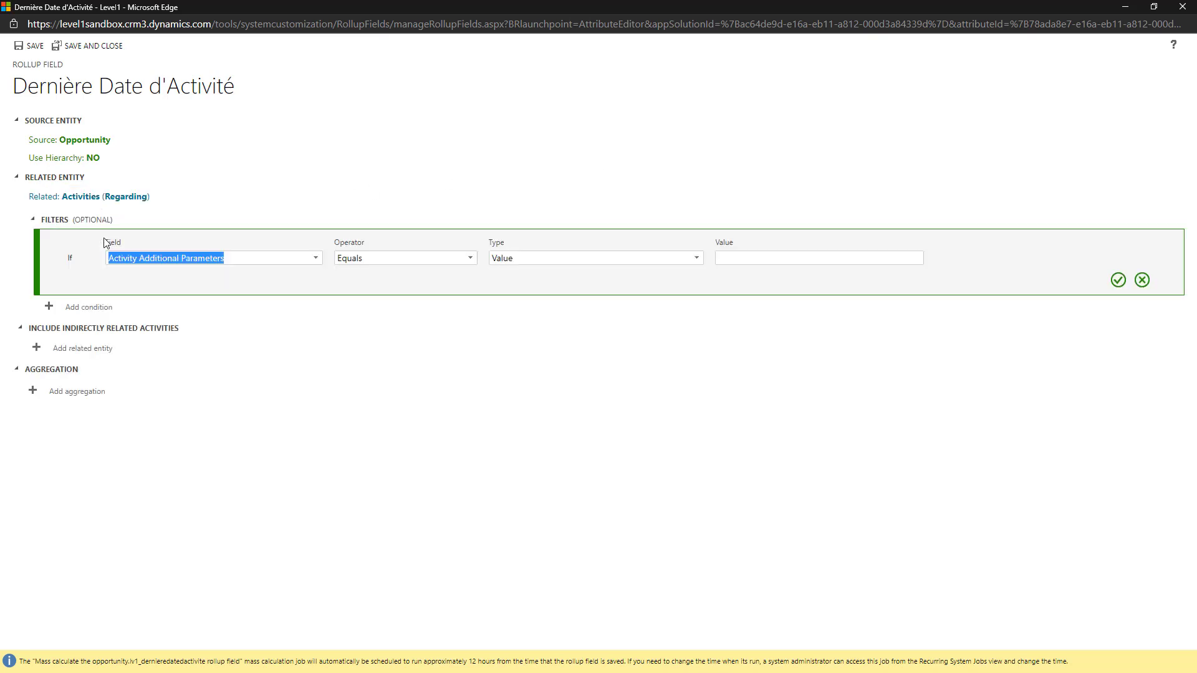
click(316, 258)
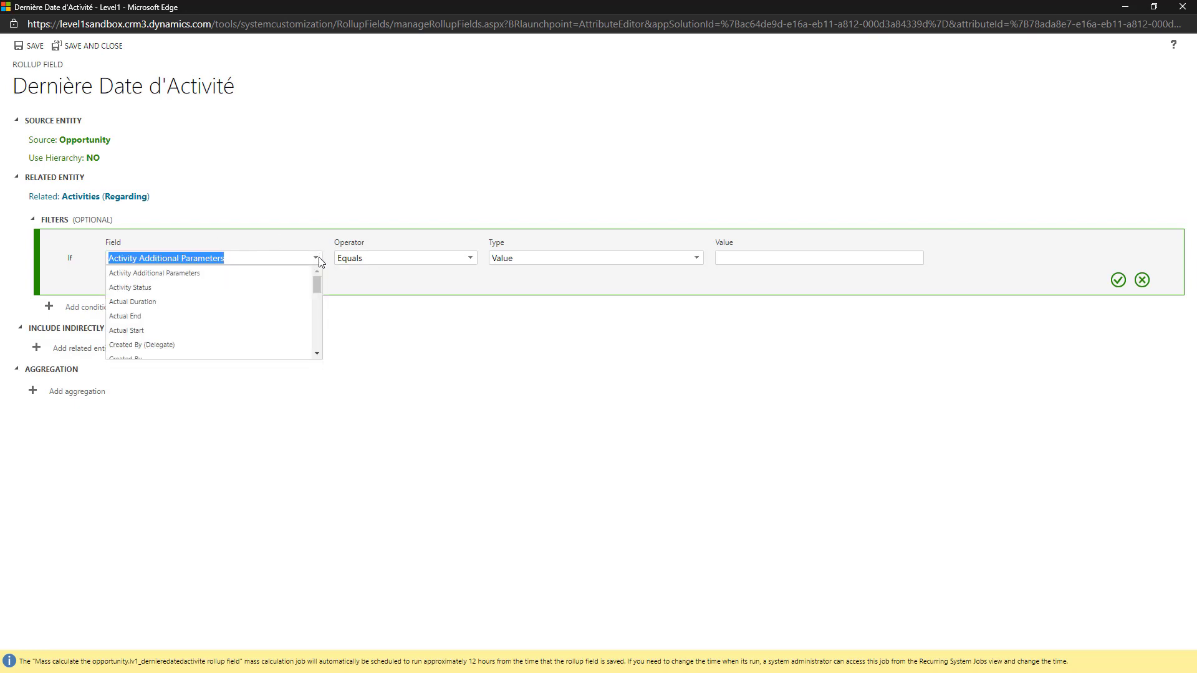
click(219, 287)
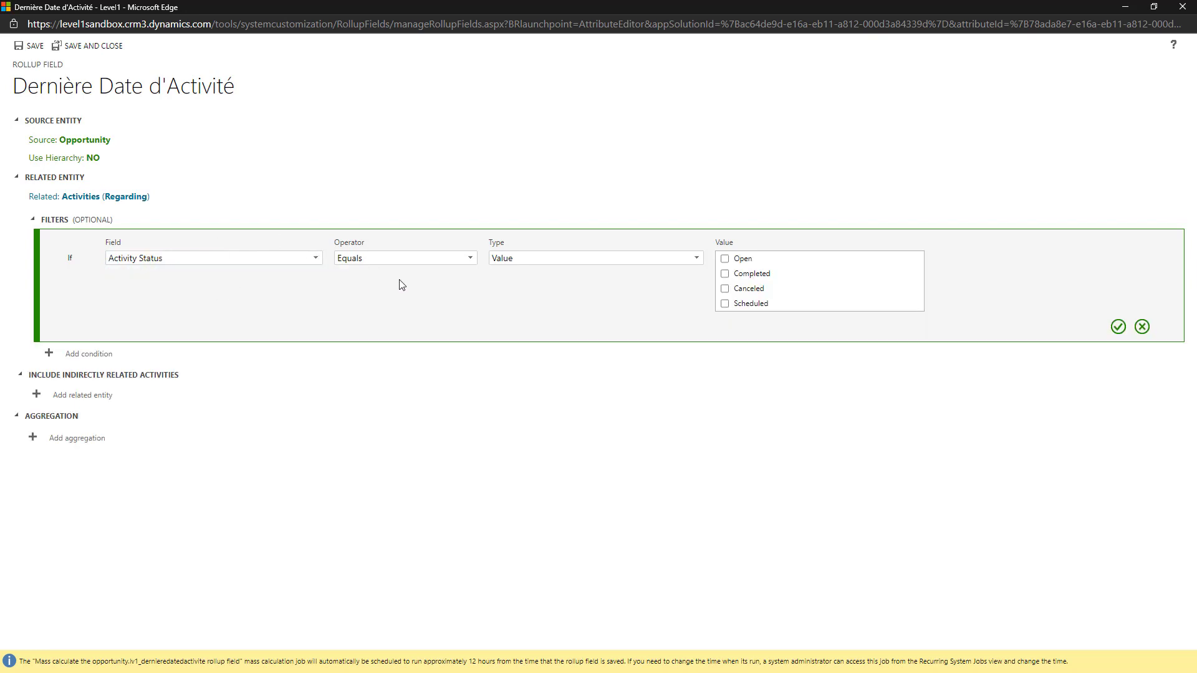
click(724, 274)
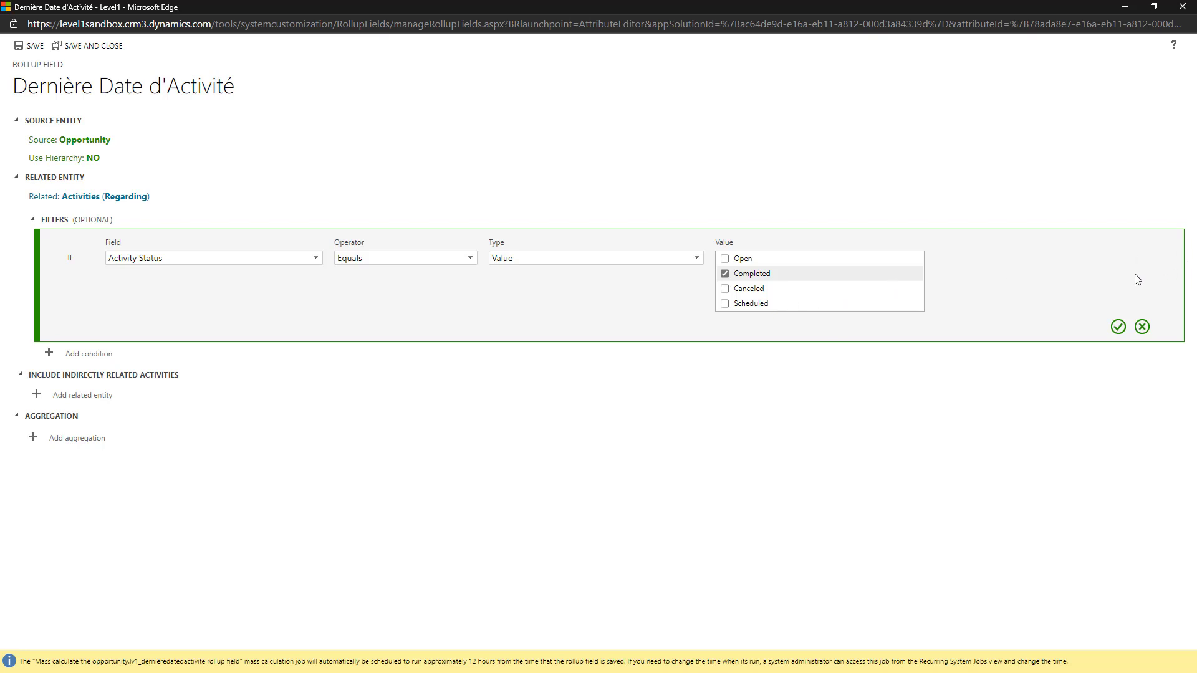
click(1118, 328)
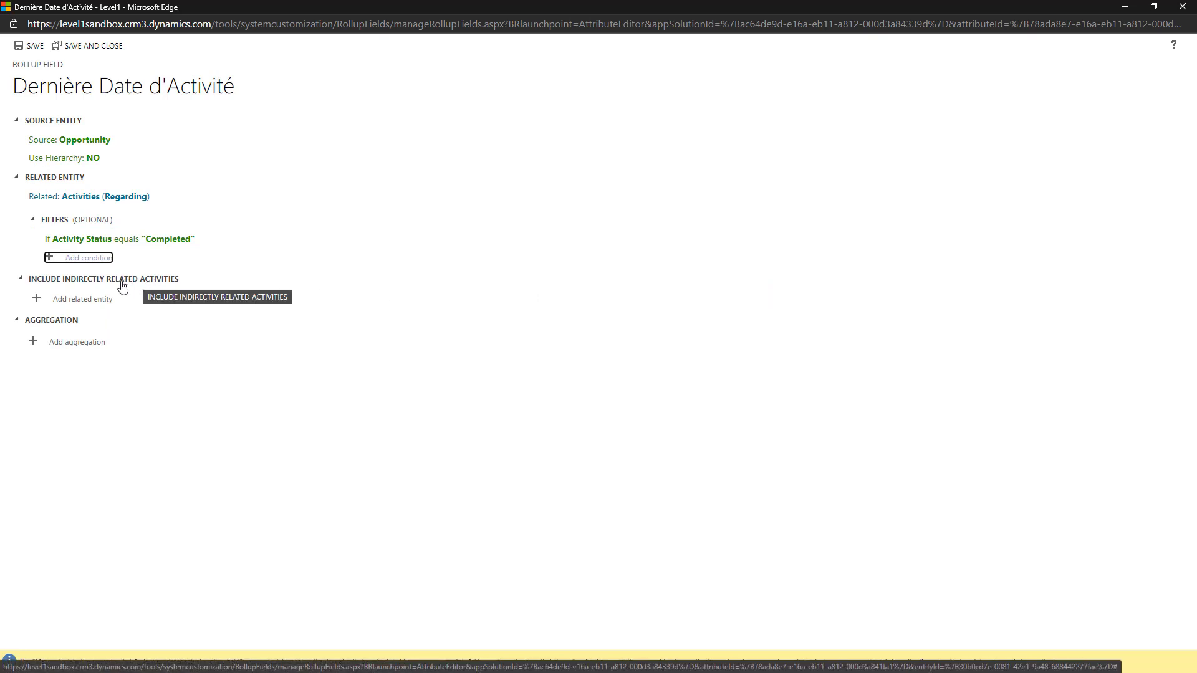
click(104, 299)
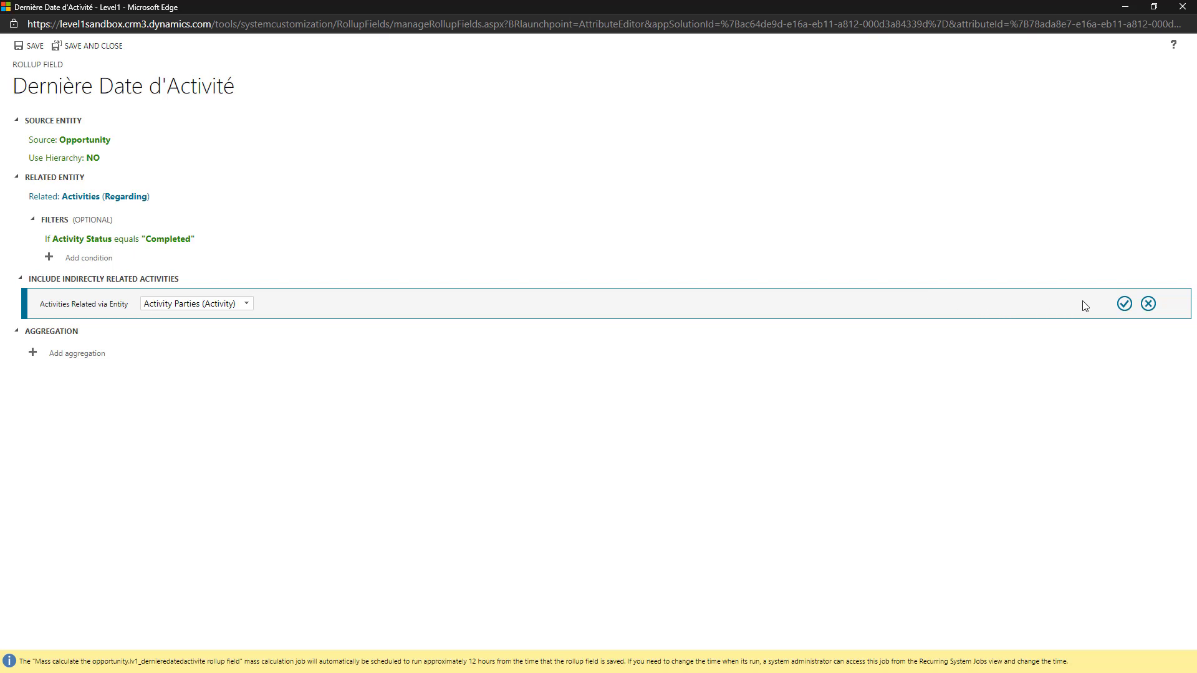
click(1122, 309)
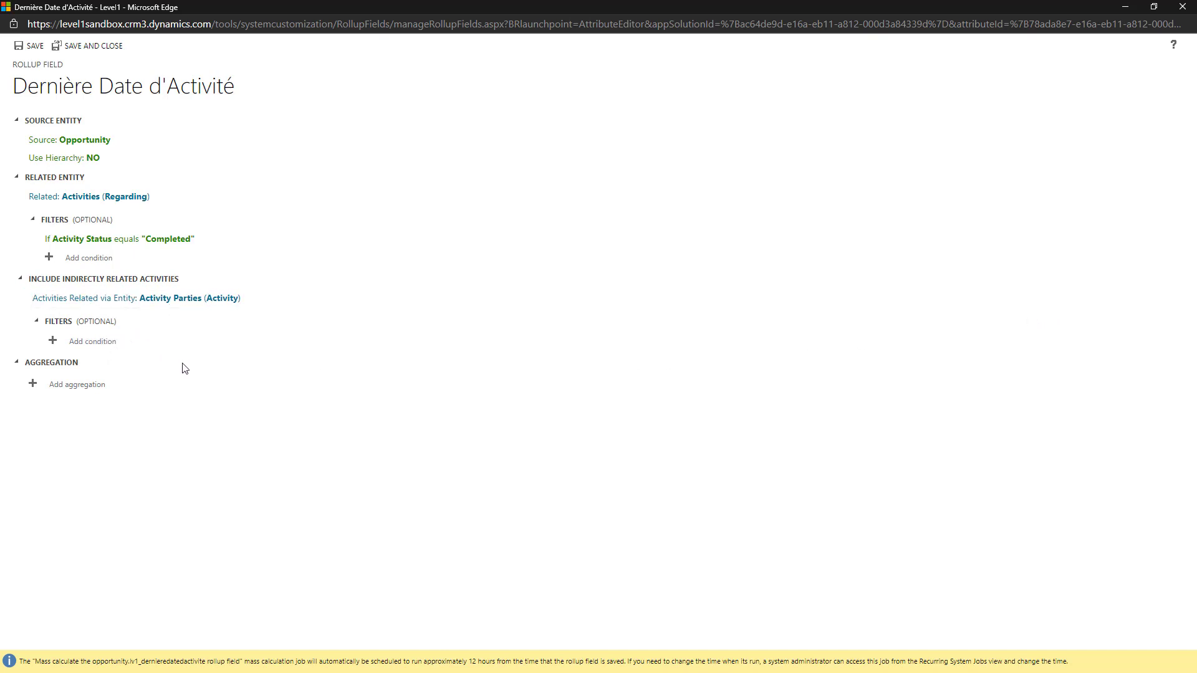
Set the rollup aggregation to MAX of (Activity) Actual End, save and close the definition, and return to the Opportunity table.
click(92, 384)
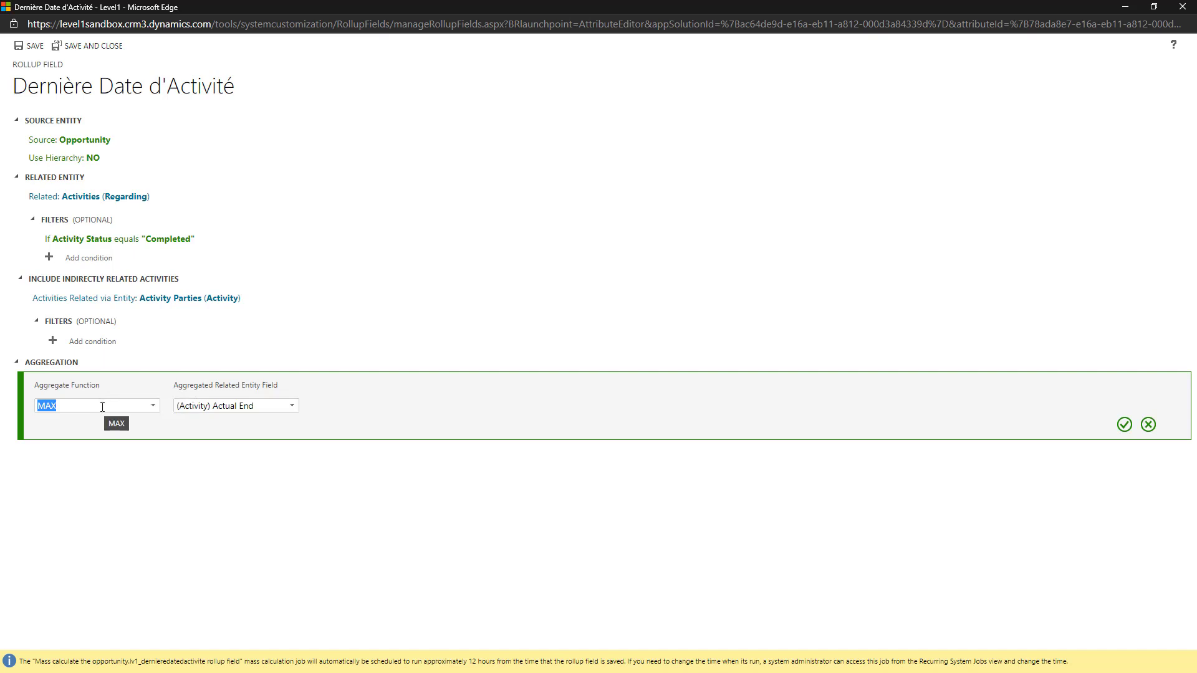
click(152, 405)
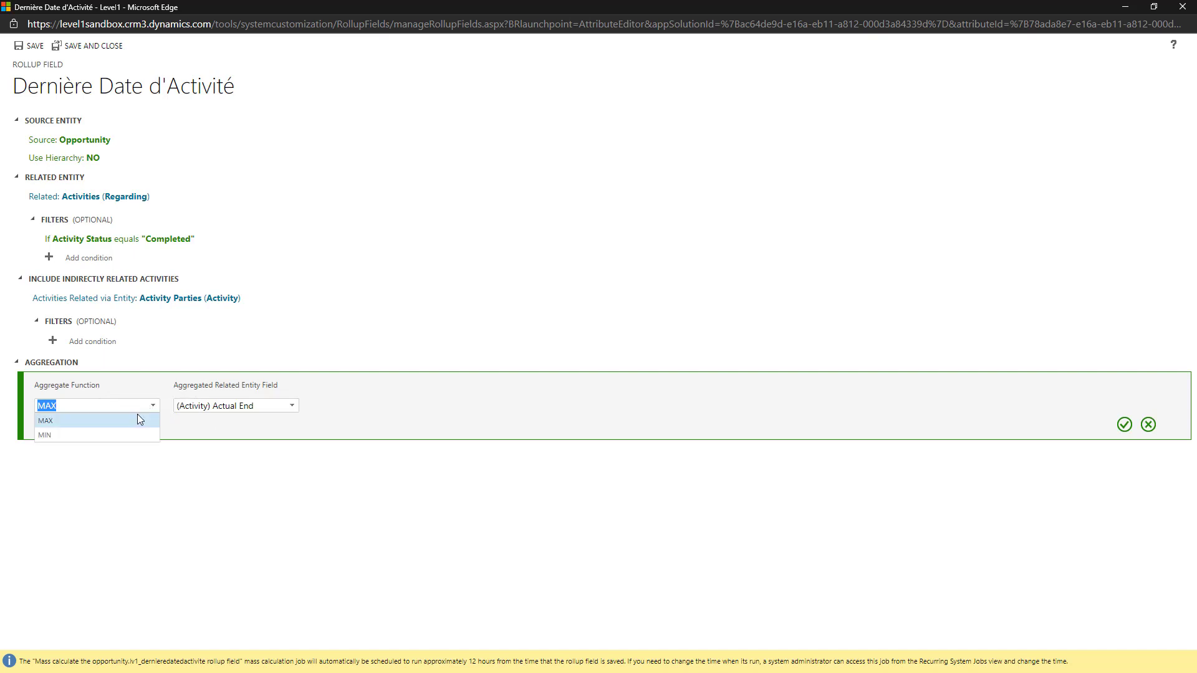
click(137, 418)
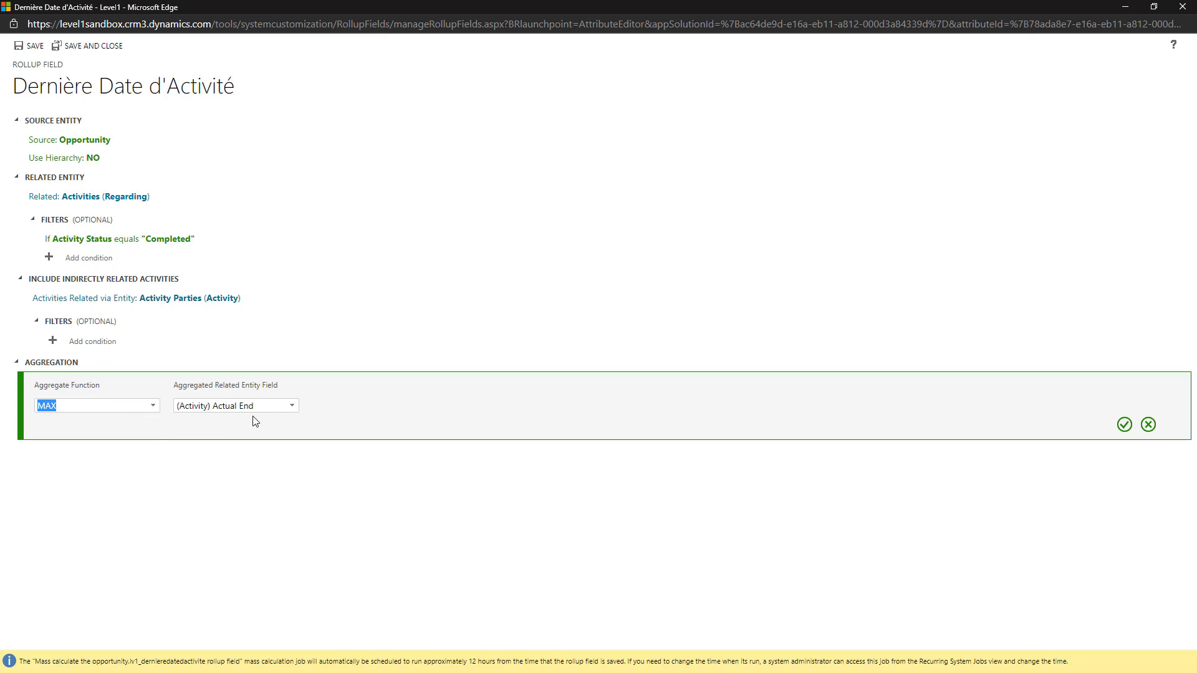
click(292, 406)
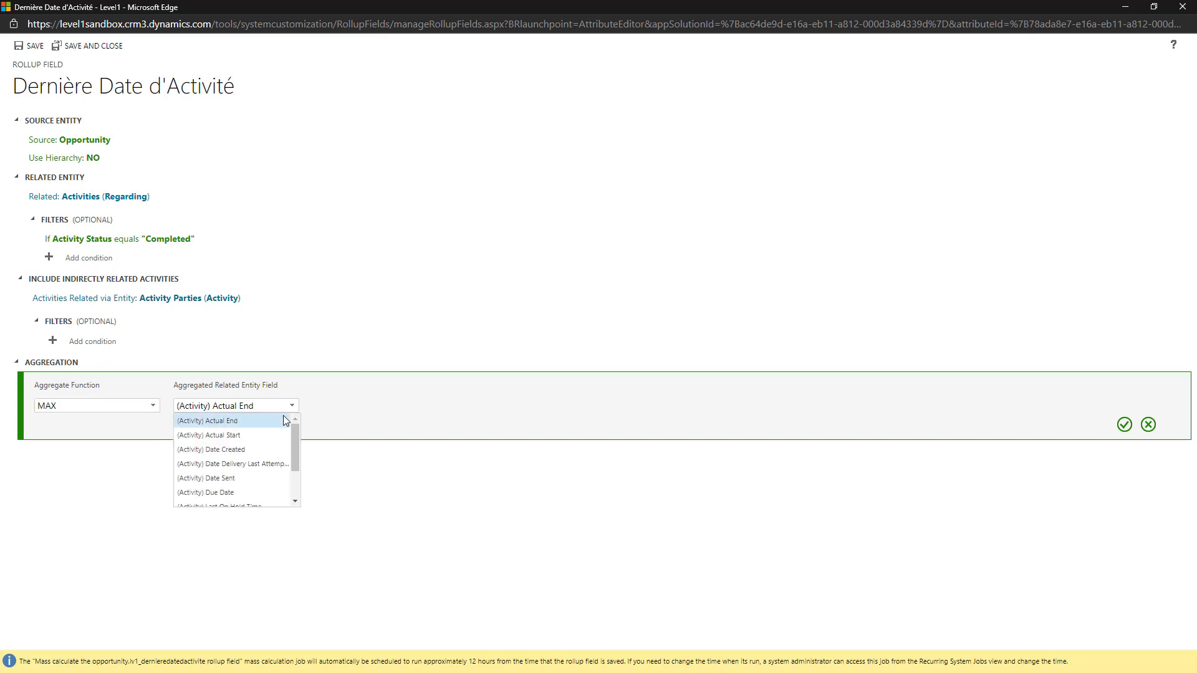
click(344, 409)
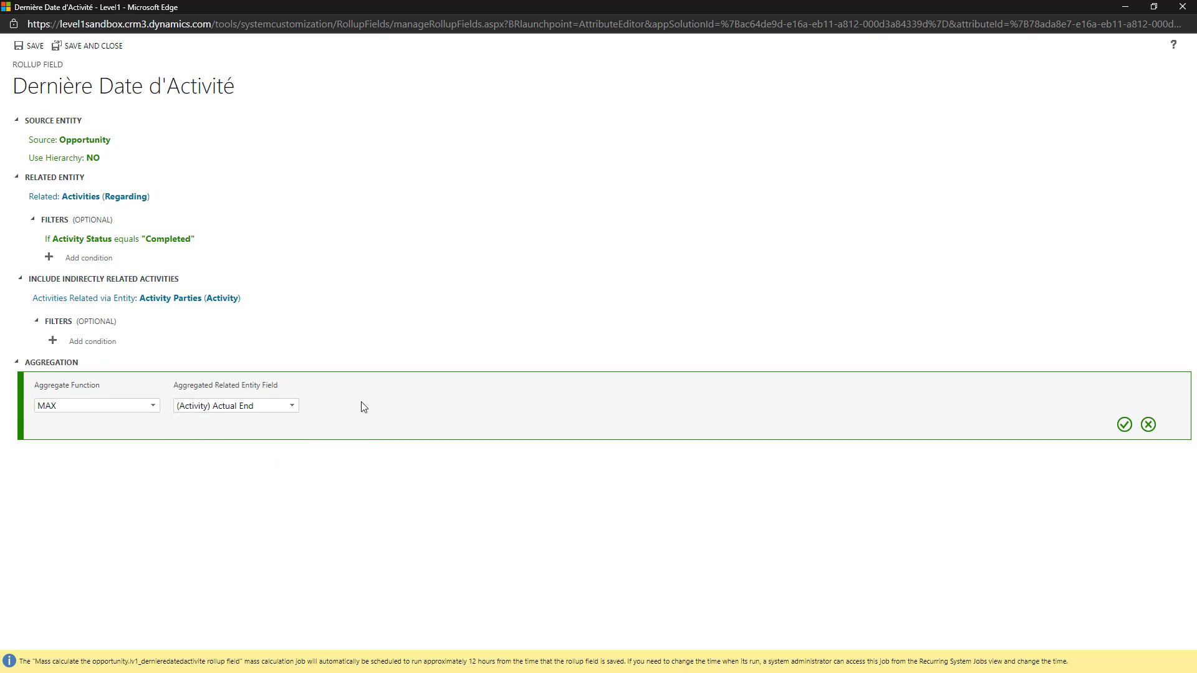
click(1124, 425)
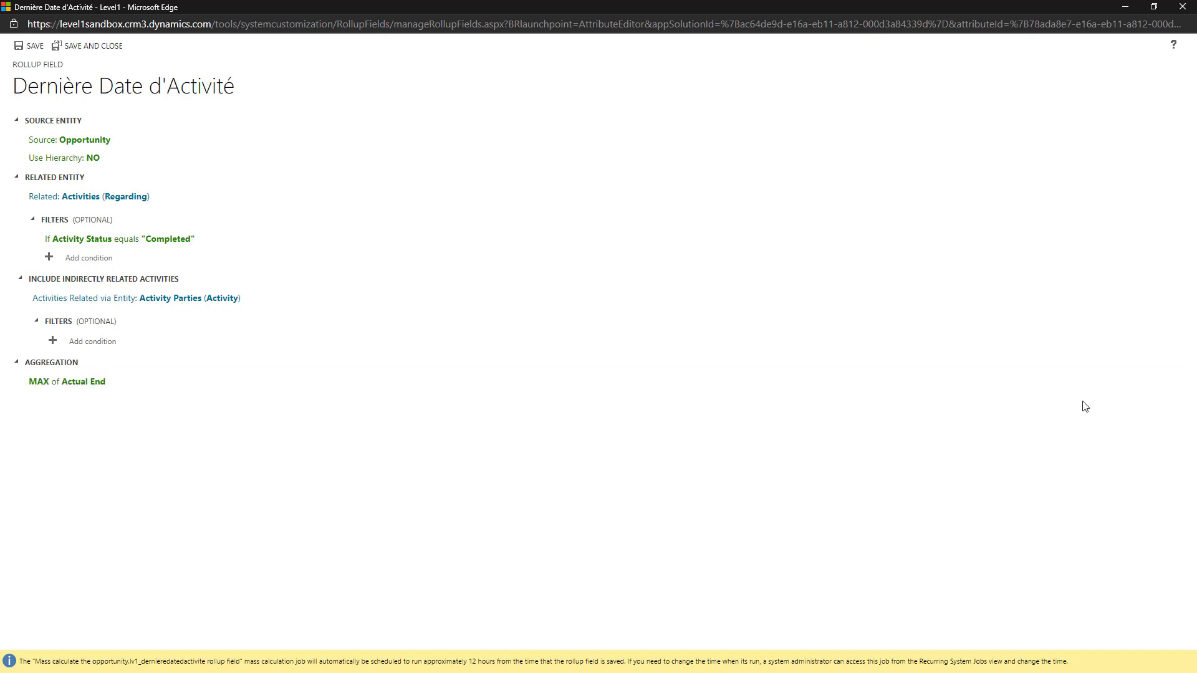
click(122, 51)
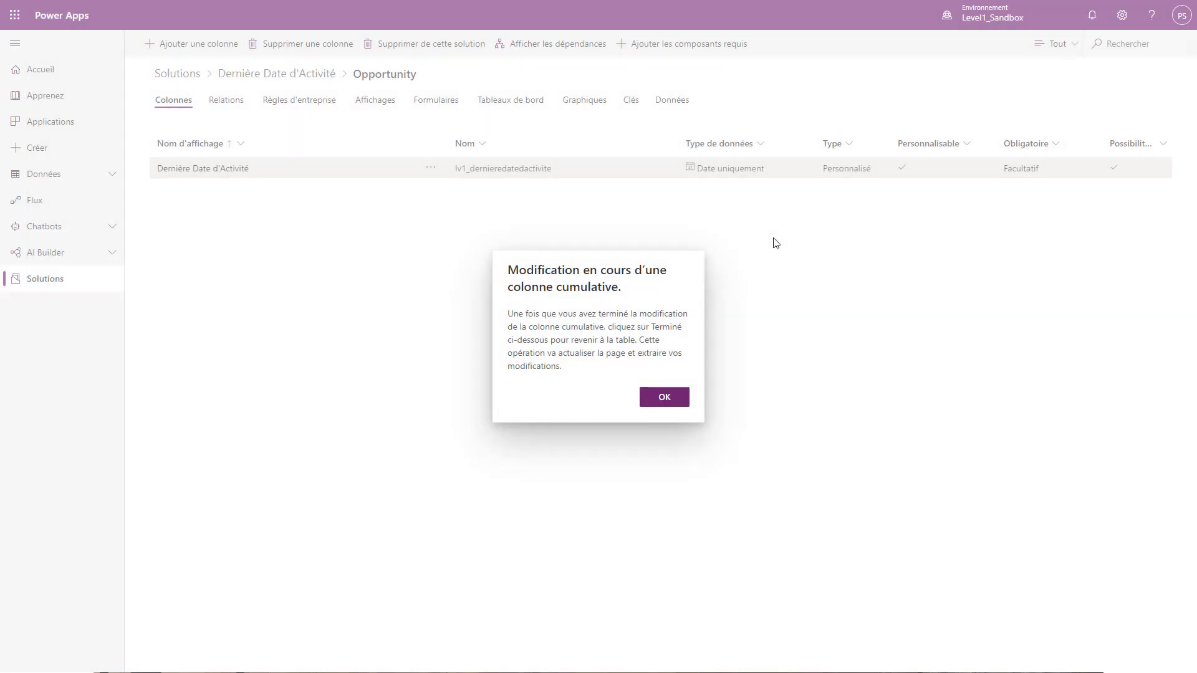
click(680, 399)
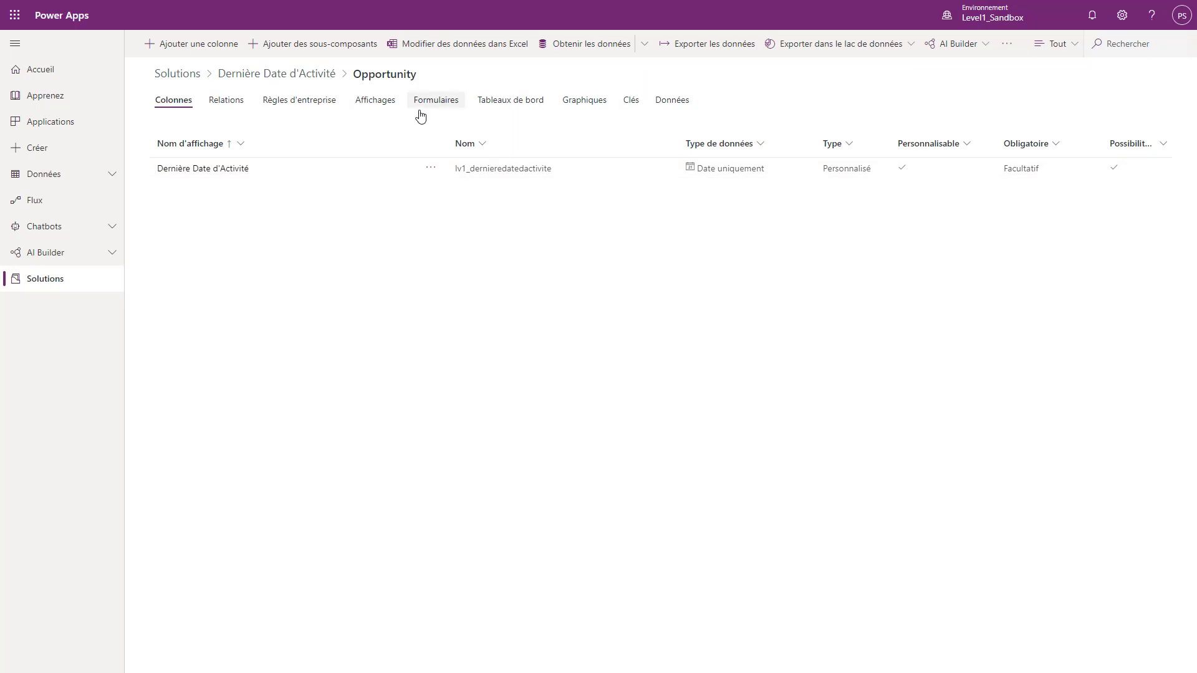
Add the existing "Level 1 - Opportunity main form" to the solution's Opportunity table and show the table's forms.
click(368, 44)
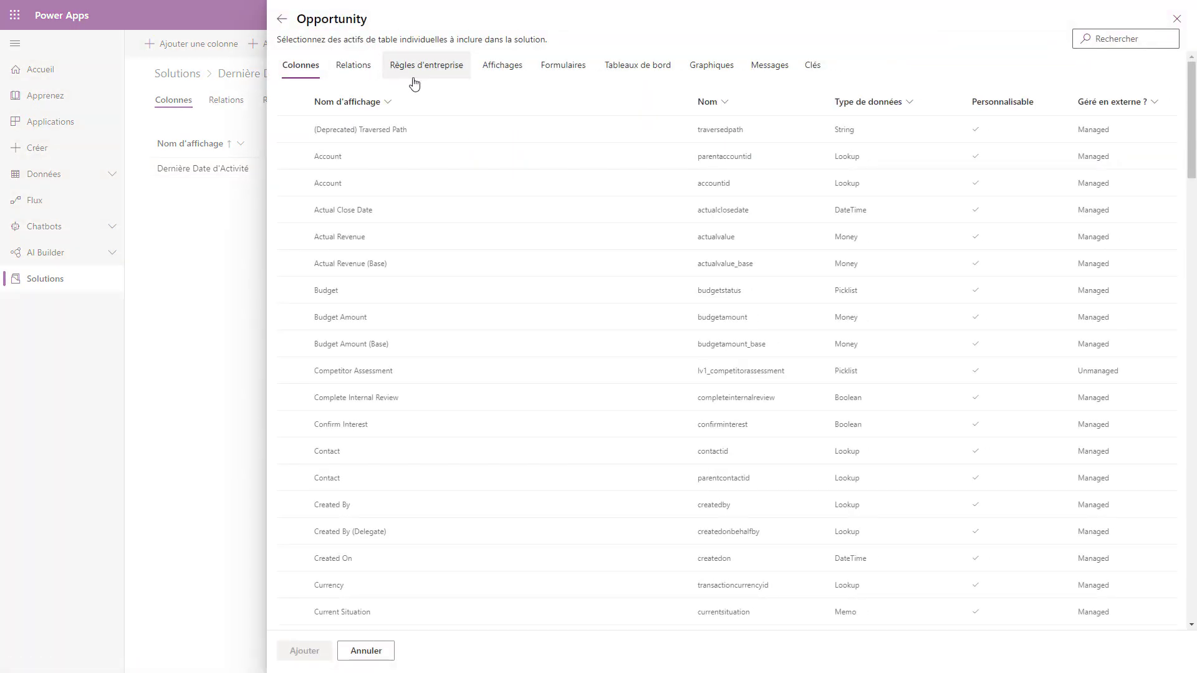
click(563, 68)
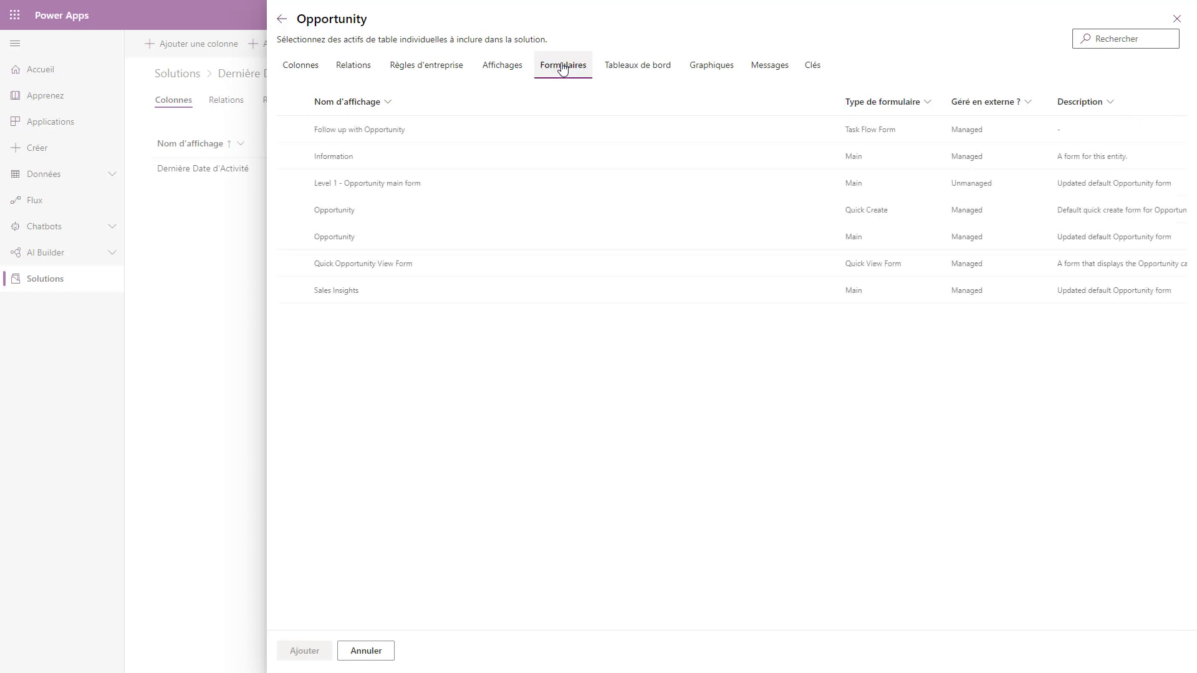
click(394, 190)
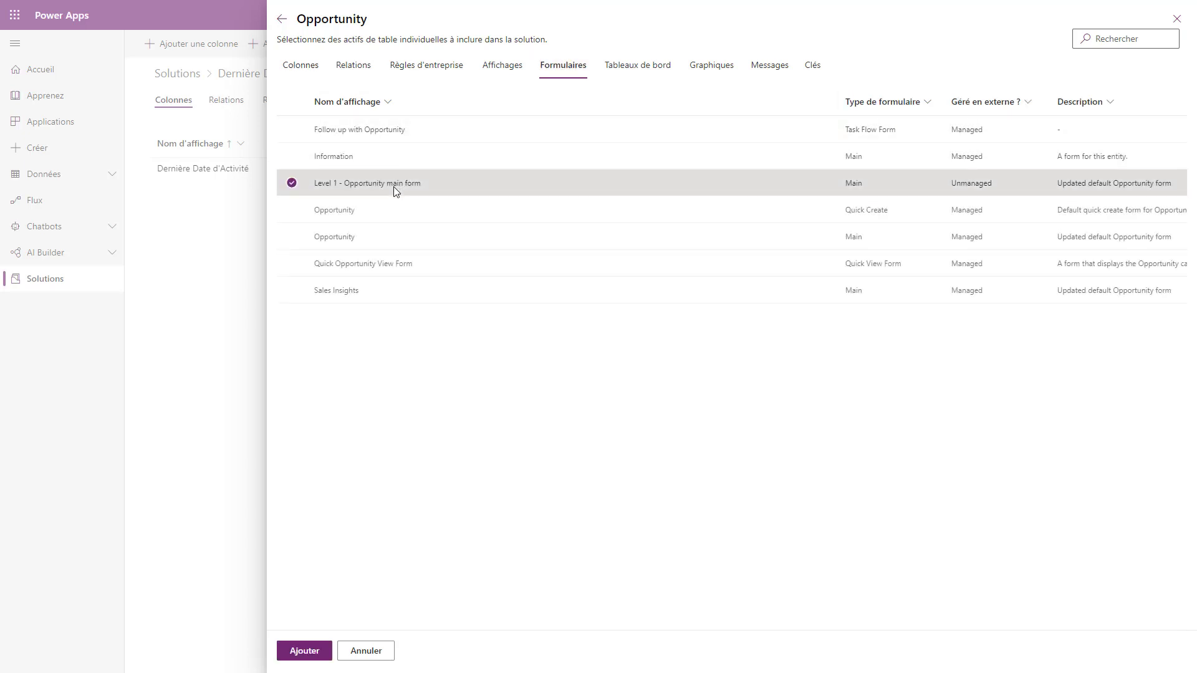
click(285, 648)
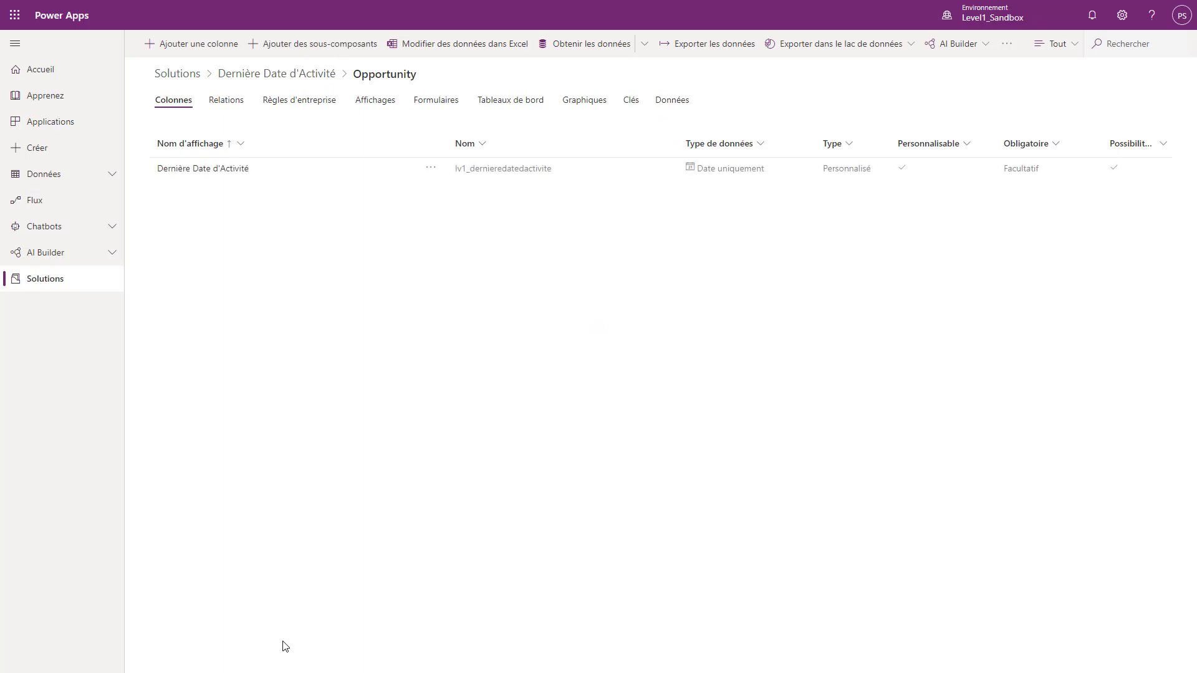
click(430, 101)
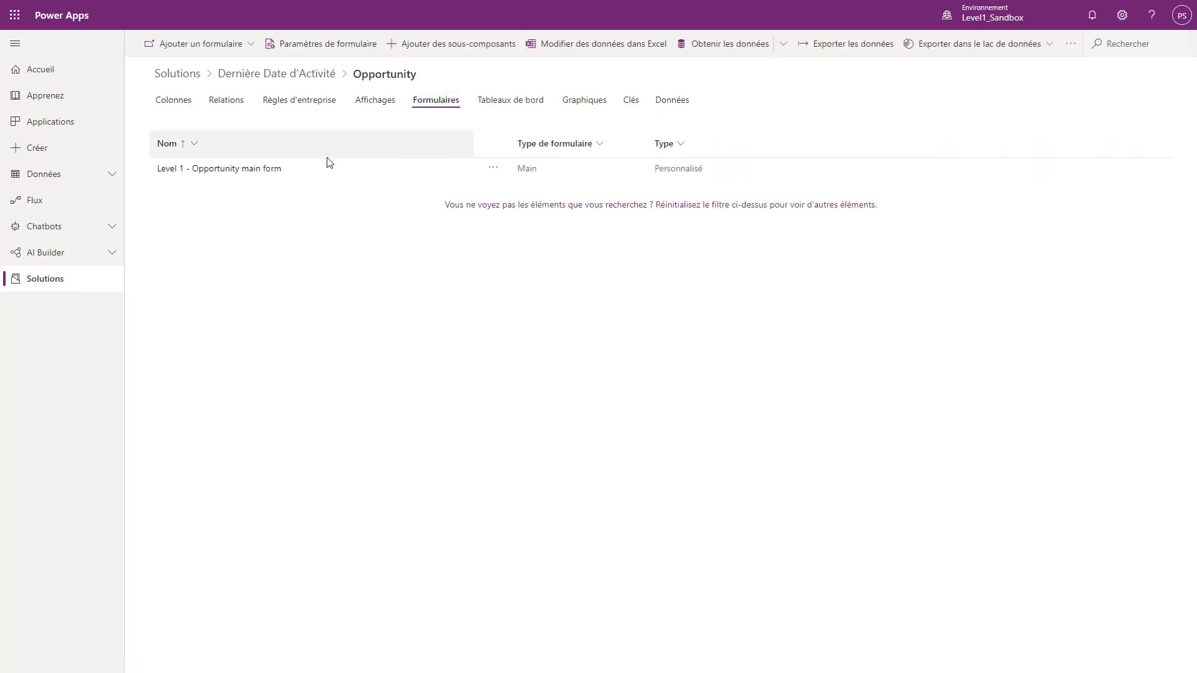
In the Level 1 - Opportunity main form, filter the table columns to Personnalisé and place Dernière Date d'Activité directly above the Timeline.
click(274, 170)
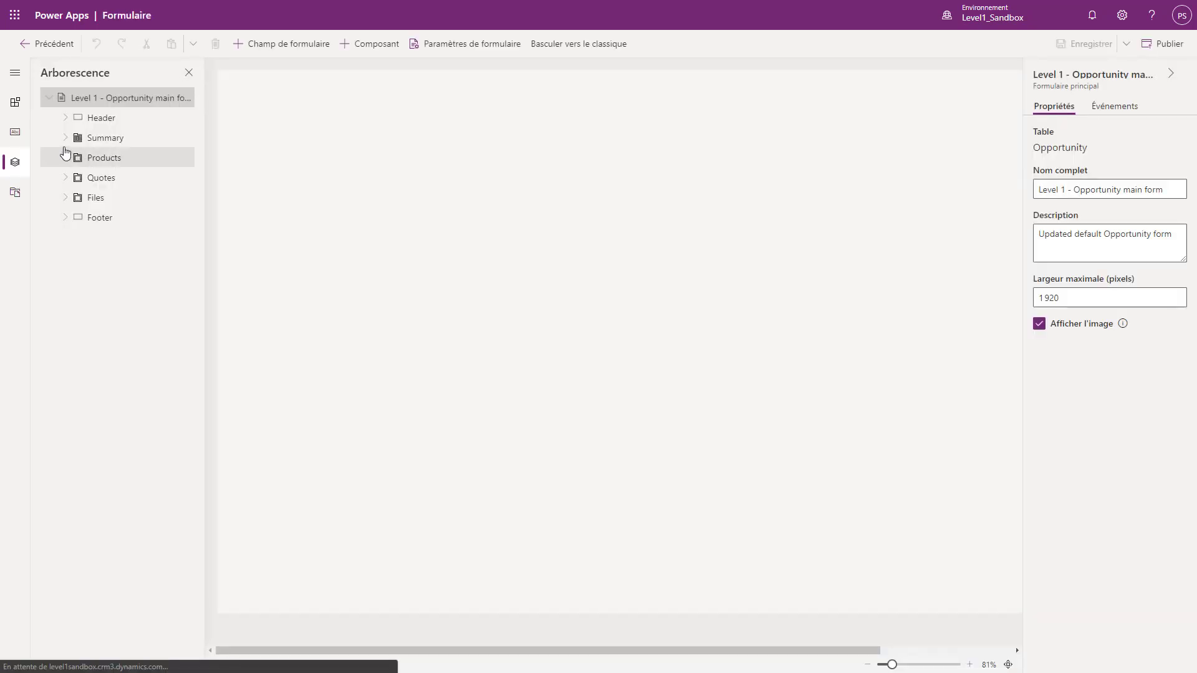
click(20, 133)
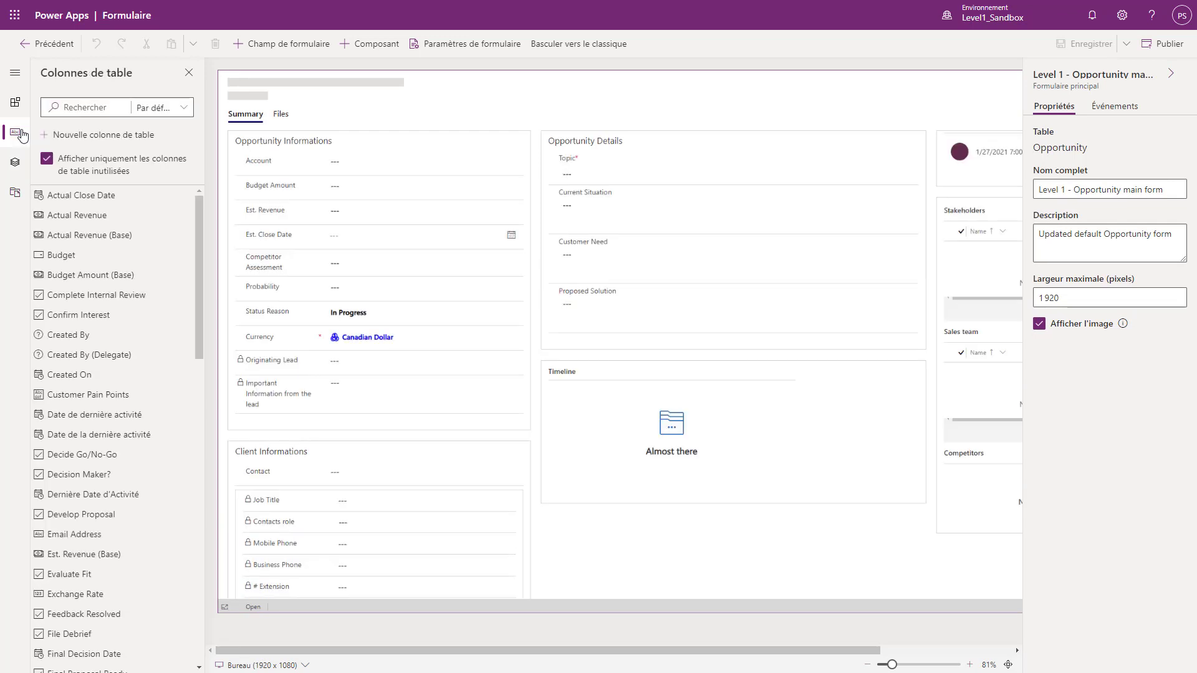
click(181, 109)
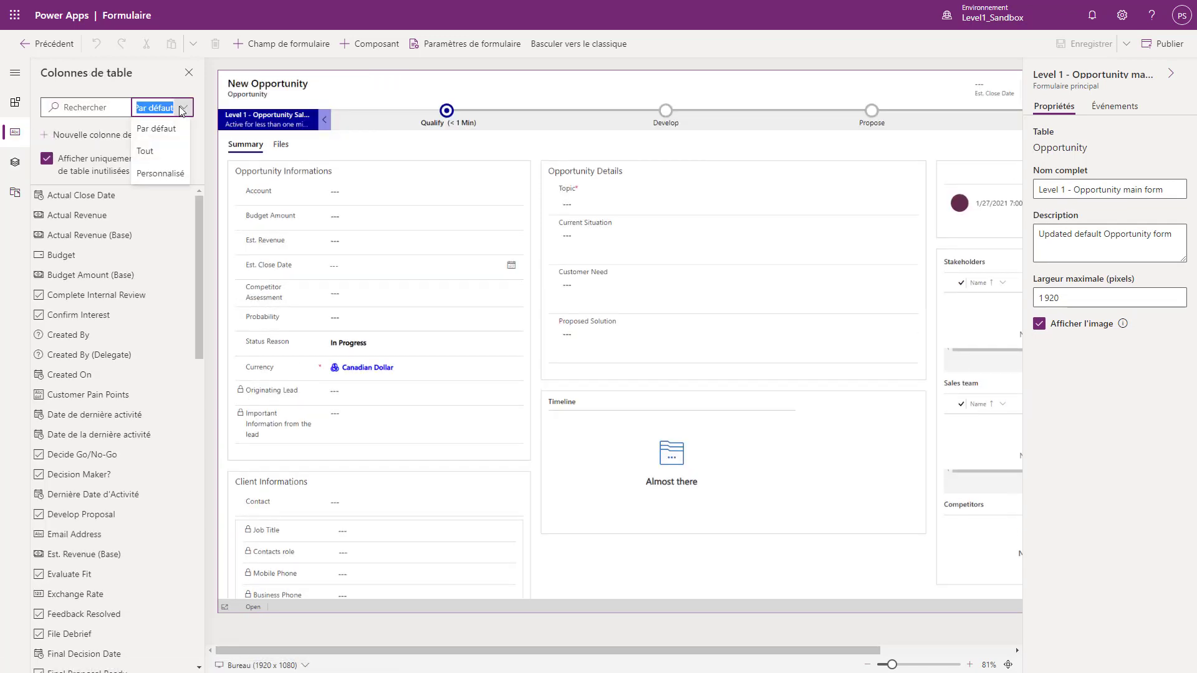
click(179, 175)
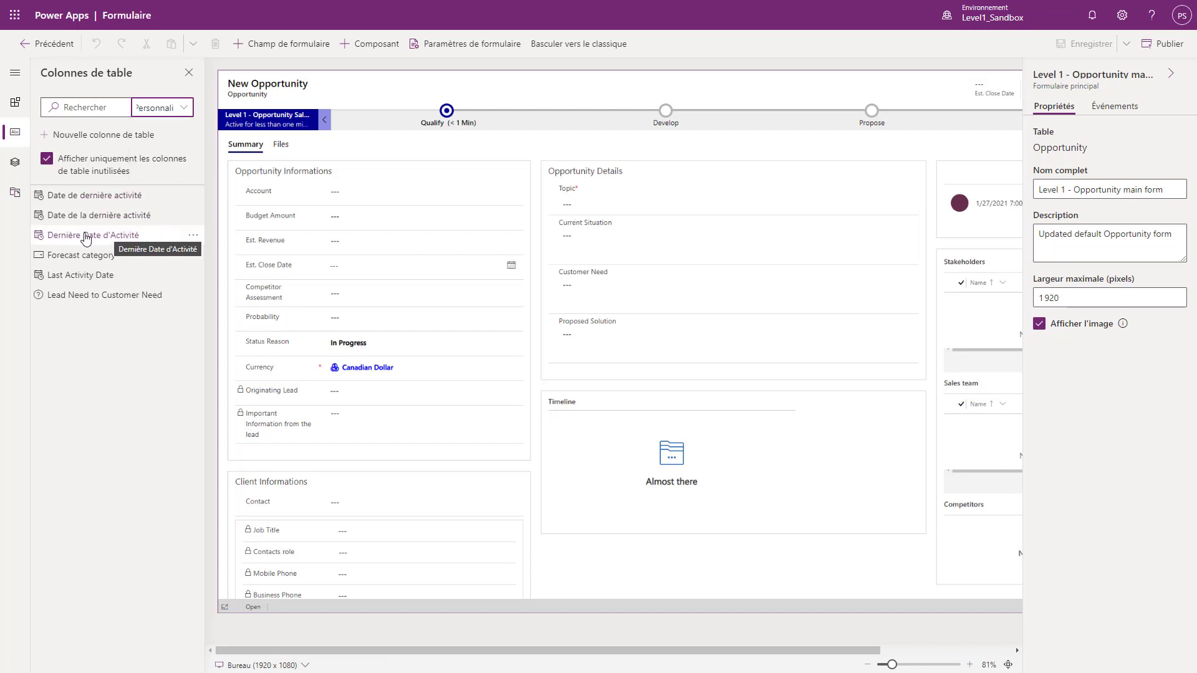
drag(86, 238, 598, 399)
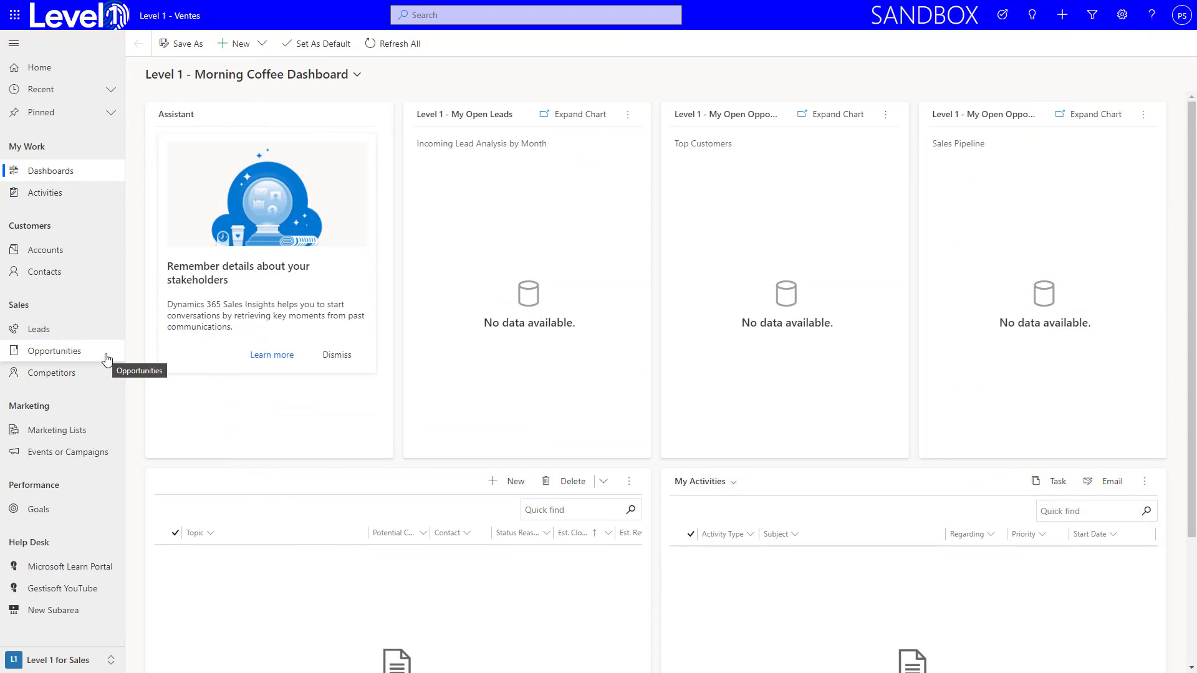
In the Level 1 for Sales app, show the Level 1 - All Opportunities view and open "Will be ordering about 110 items of all types (sample)".
click(107, 358)
click(278, 80)
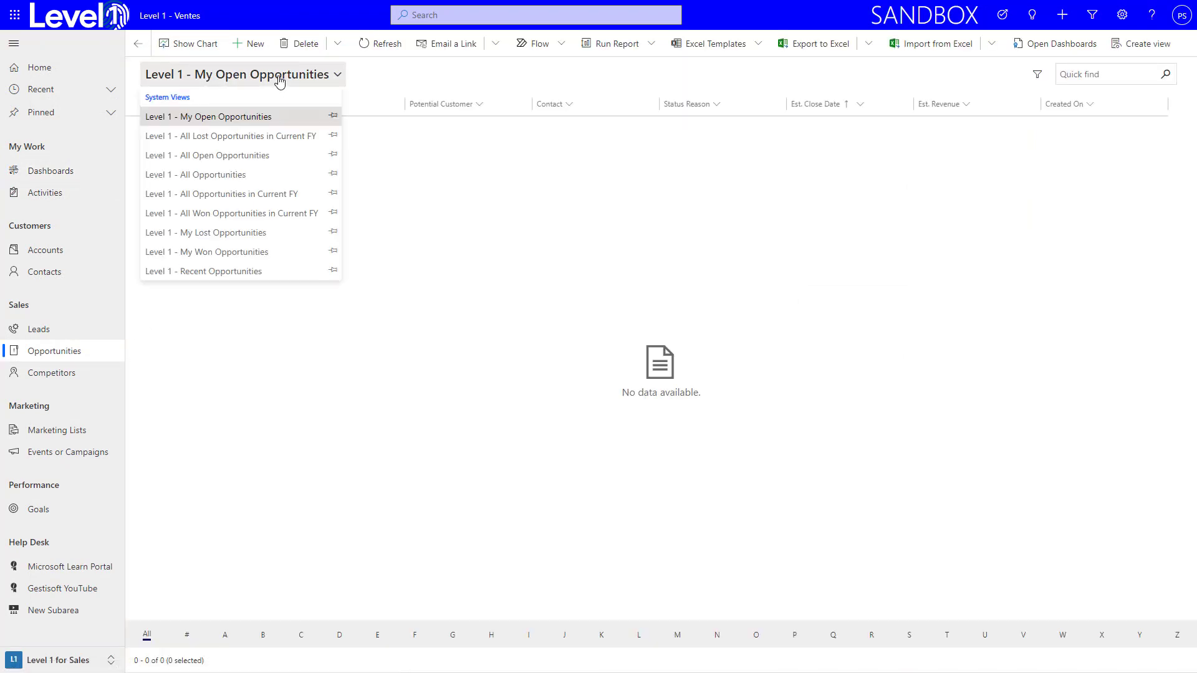
click(259, 175)
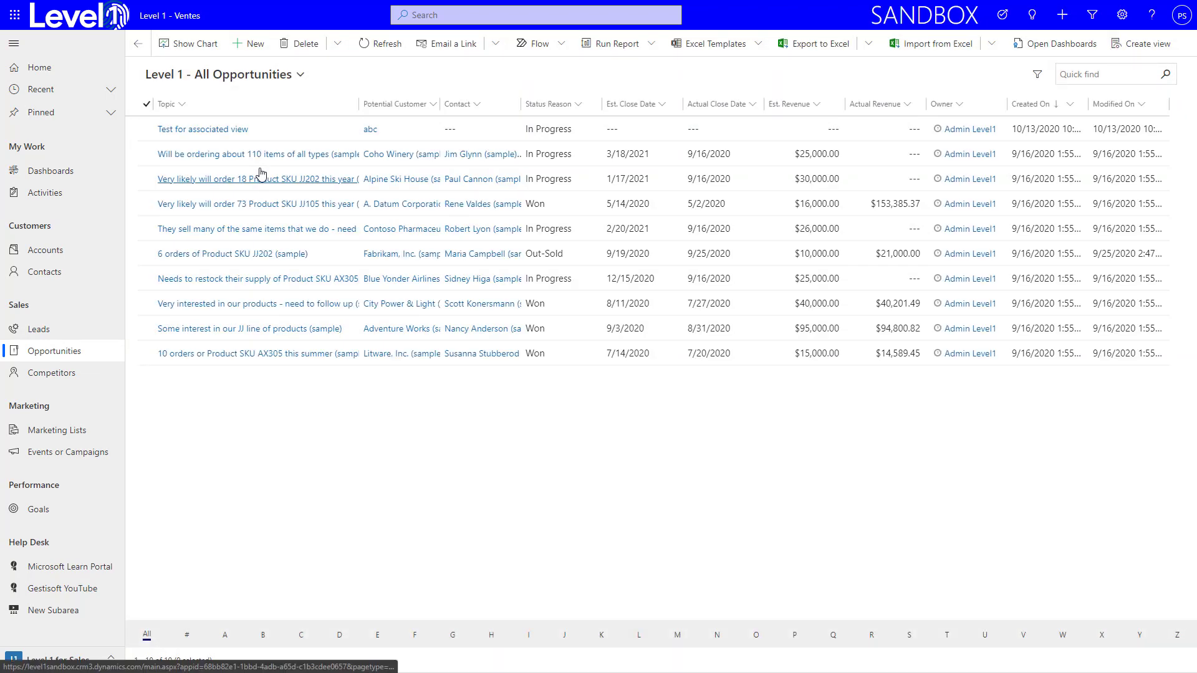
click(260, 161)
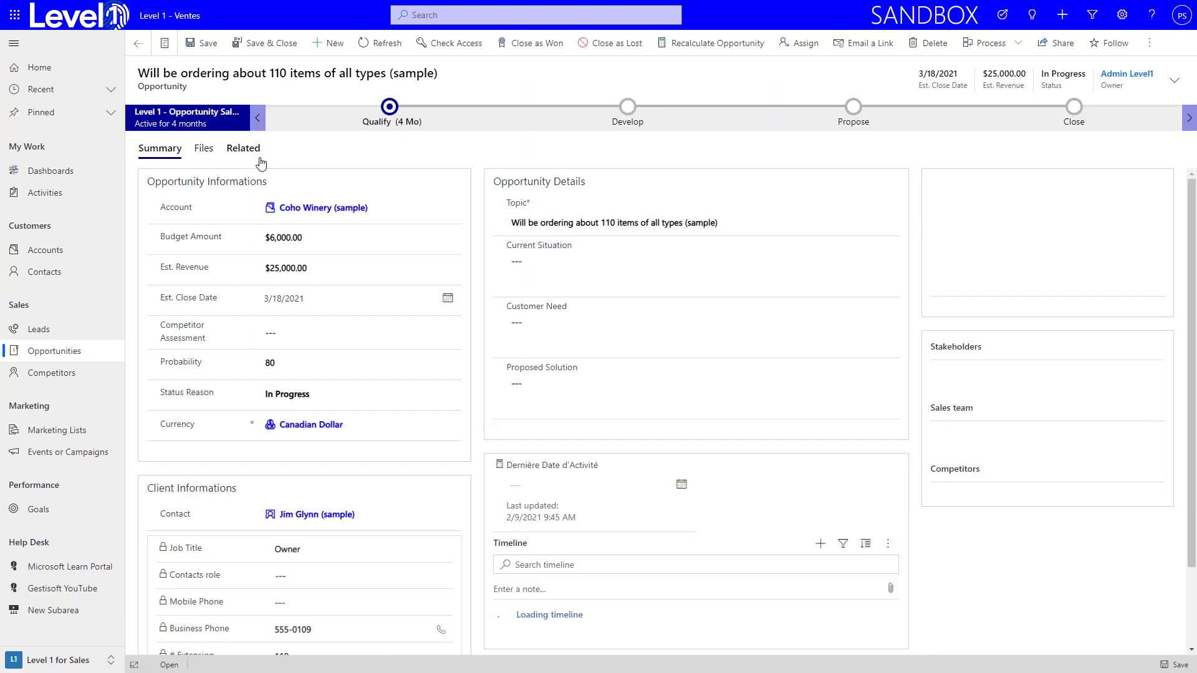